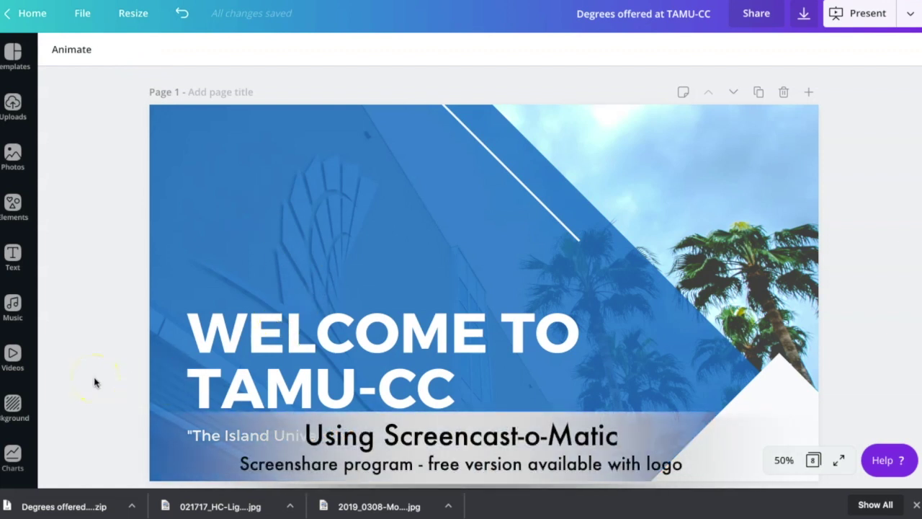
# Scroll through the Canva presentation to review its slides.
pyautogui.scroll(-5, 96, 387)
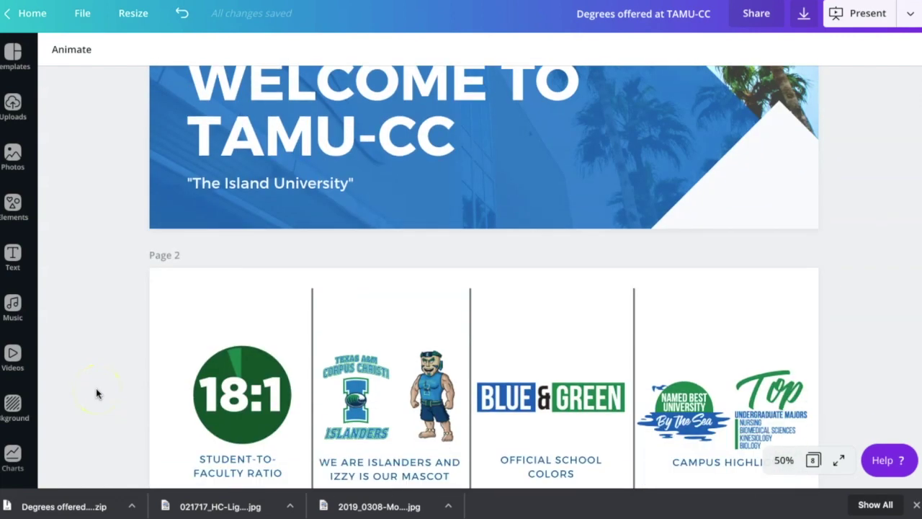
pyautogui.scroll(-5, 98, 392)
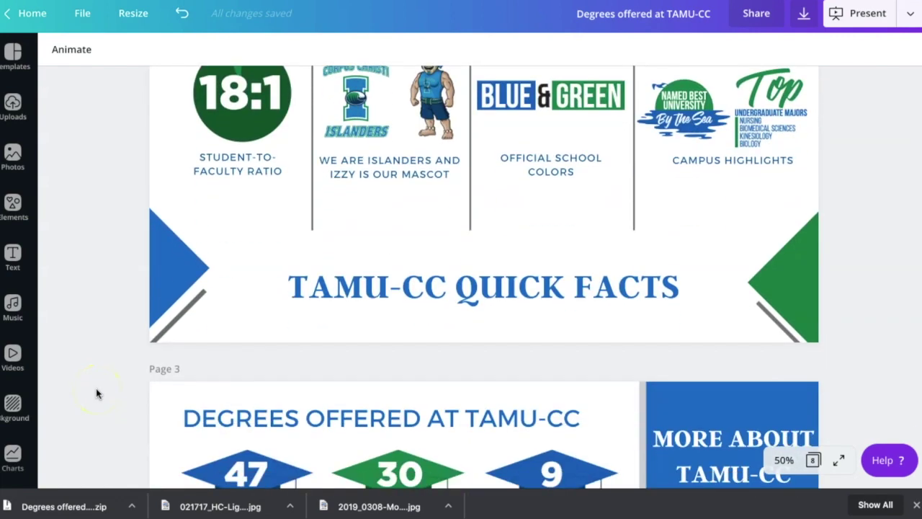
pyautogui.scroll(-5, 96, 388)
pyautogui.scroll(-10, 96, 379)
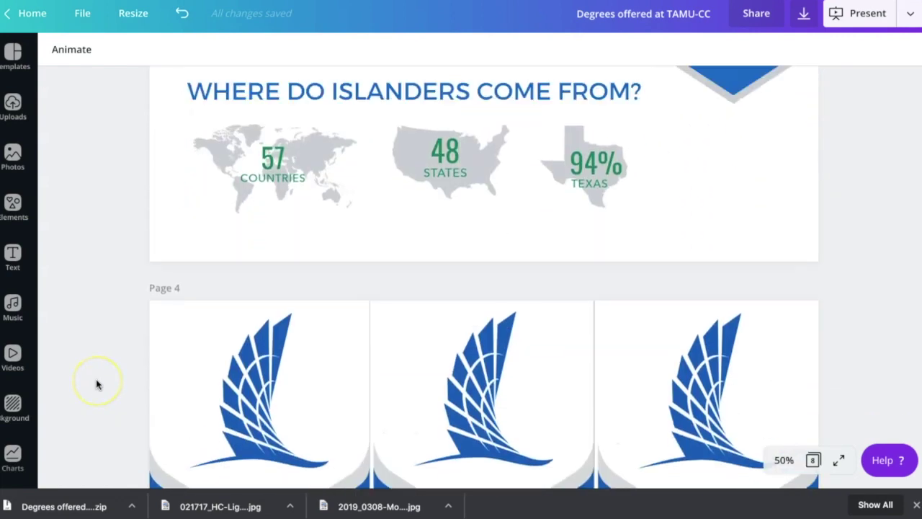
pyautogui.scroll(-10, 96, 378)
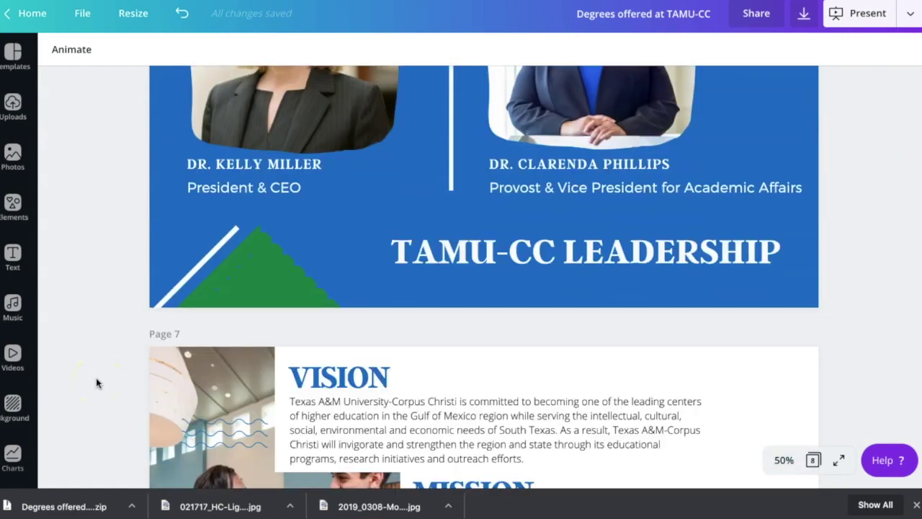
pyautogui.scroll(-4, 96, 378)
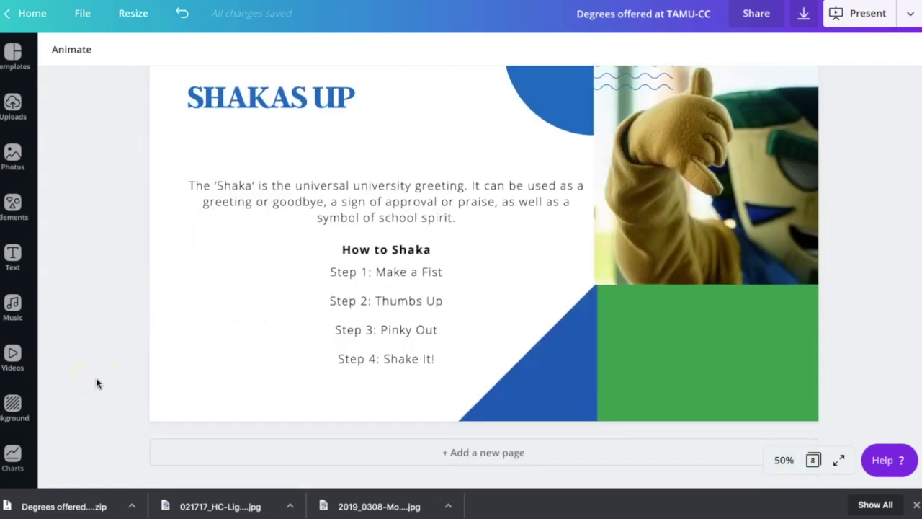
pyautogui.scroll(15, 97, 383)
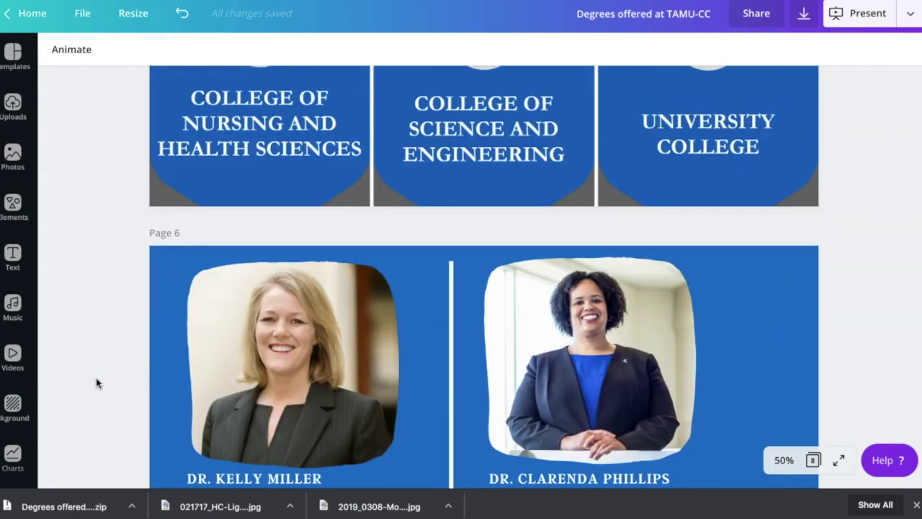
pyautogui.scroll(12, 97, 379)
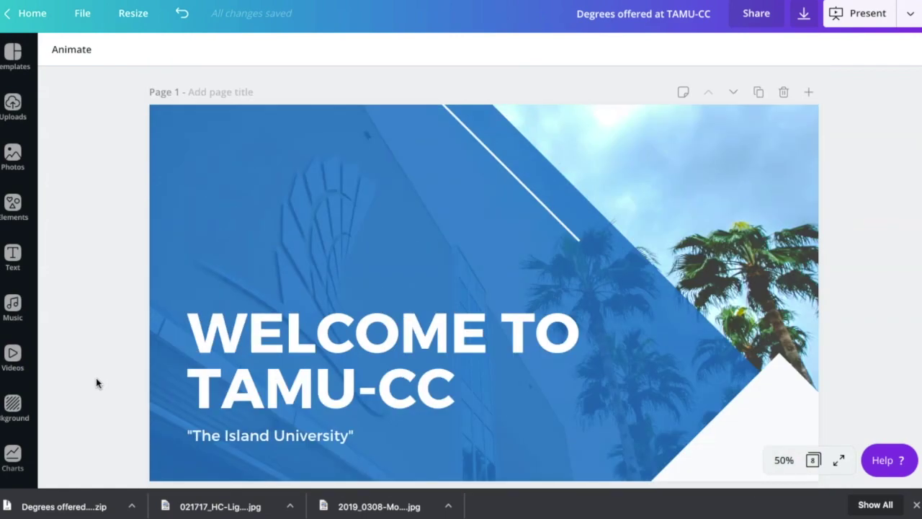
pyautogui.scroll(-1, 96, 378)
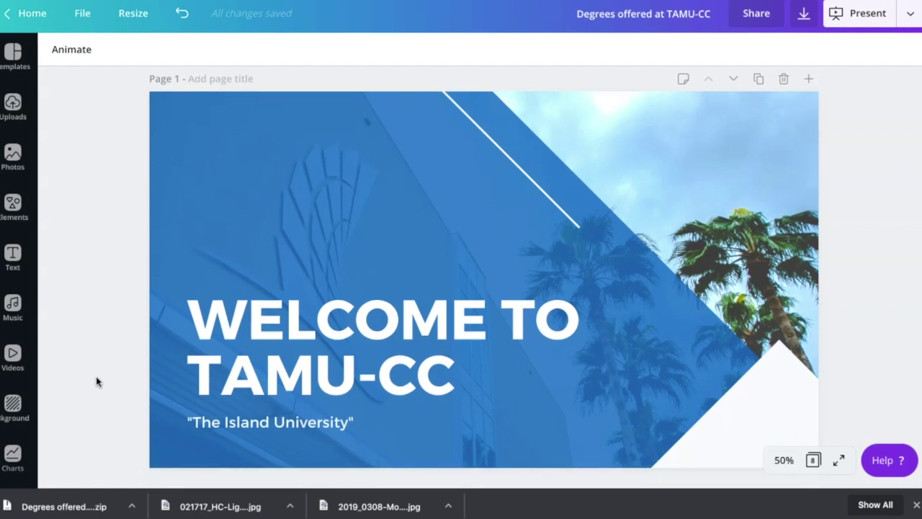
pyautogui.scroll(1, 96, 376)
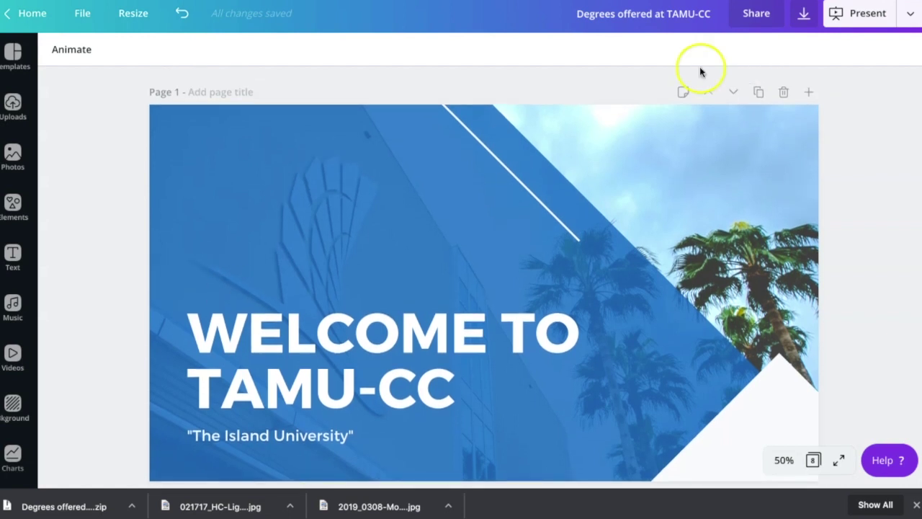
# Bring up Canva's Download settings, choose PNG as file type and raise size to 2.5x.
pyautogui.click(907, 22)
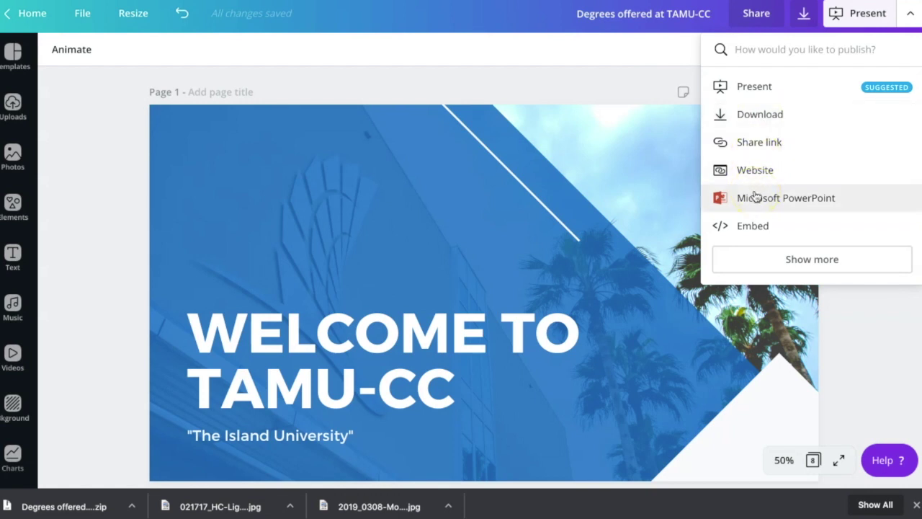
pyautogui.click(748, 114)
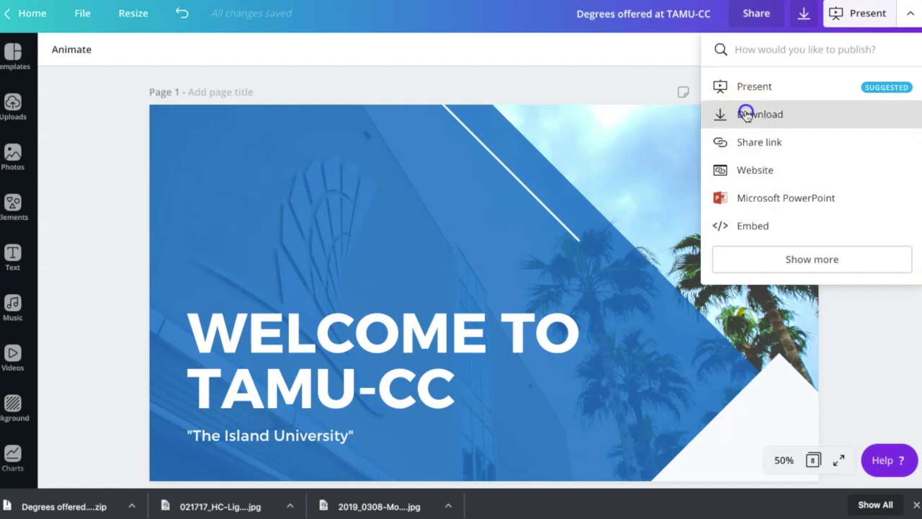
pyautogui.click(748, 114)
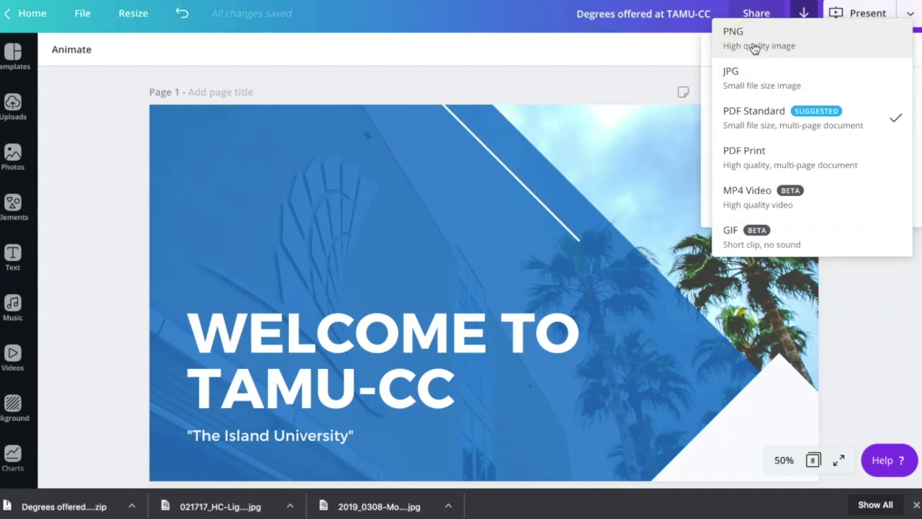
pyautogui.click(750, 81)
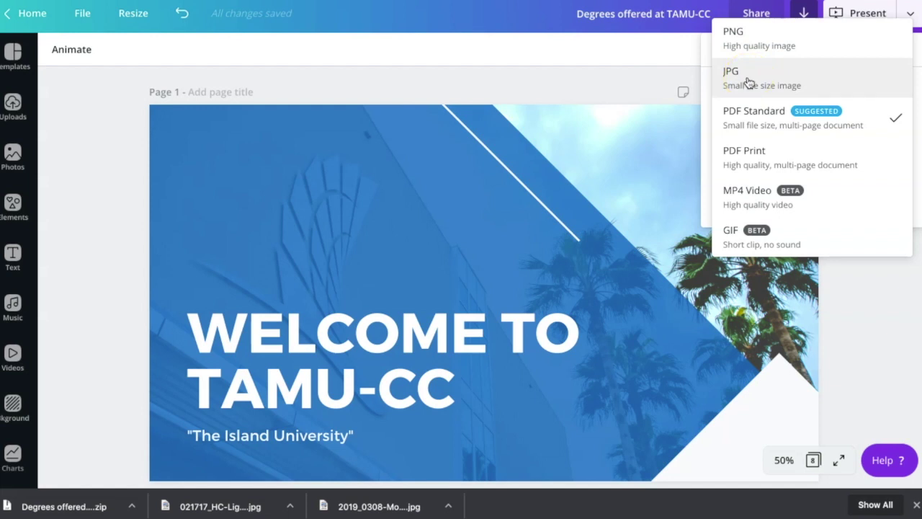
pyautogui.click(742, 49)
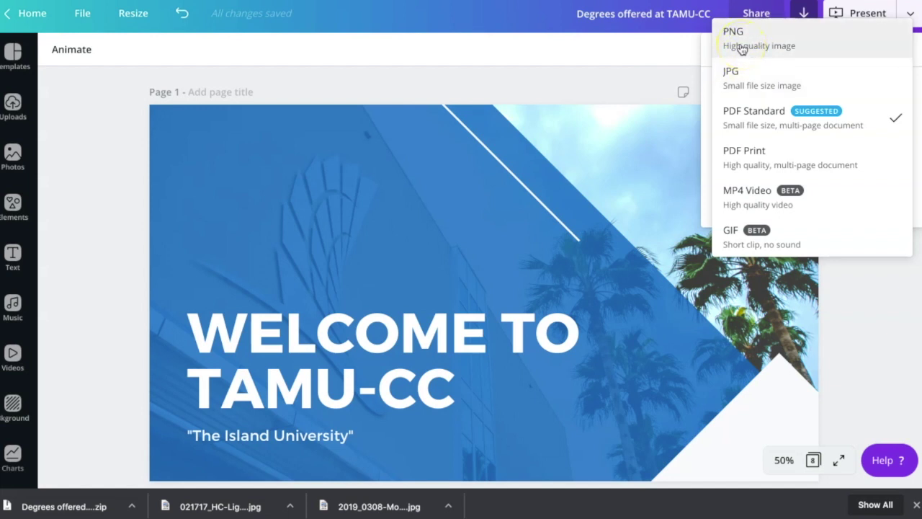
pyautogui.moveTo(756, 149); pyautogui.dragTo(838, 145)
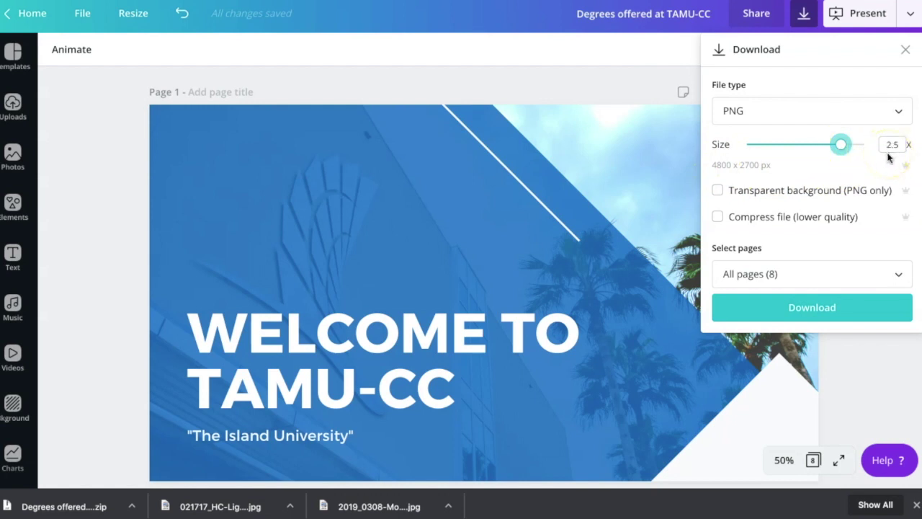
# Download all 8 pages as 2.5x PNGs, then dismiss the saved message.
pyautogui.click(786, 276)
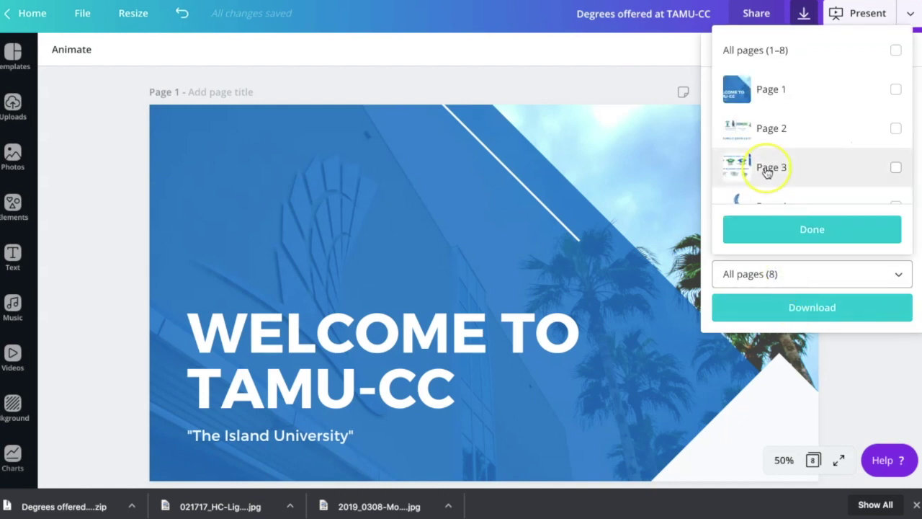
pyautogui.scroll(-3, 767, 171)
pyautogui.scroll(5, 766, 173)
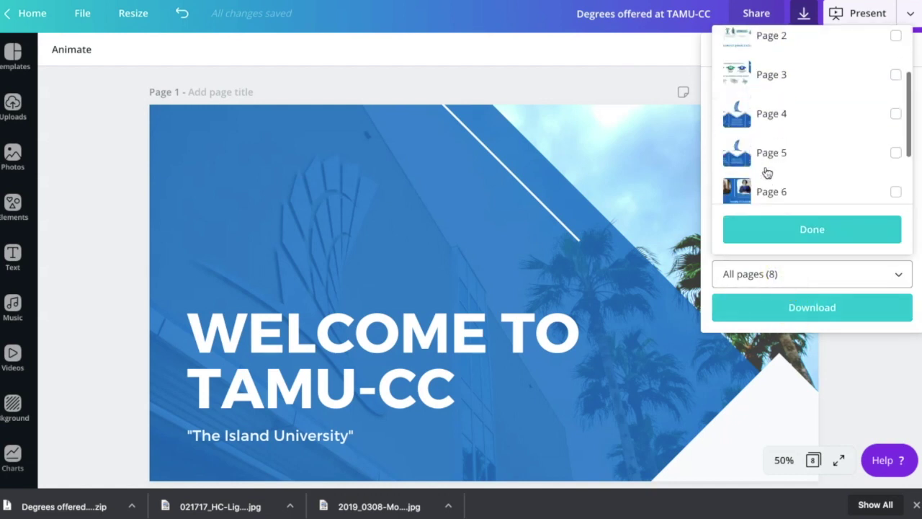
pyautogui.click(788, 228)
pyautogui.click(780, 308)
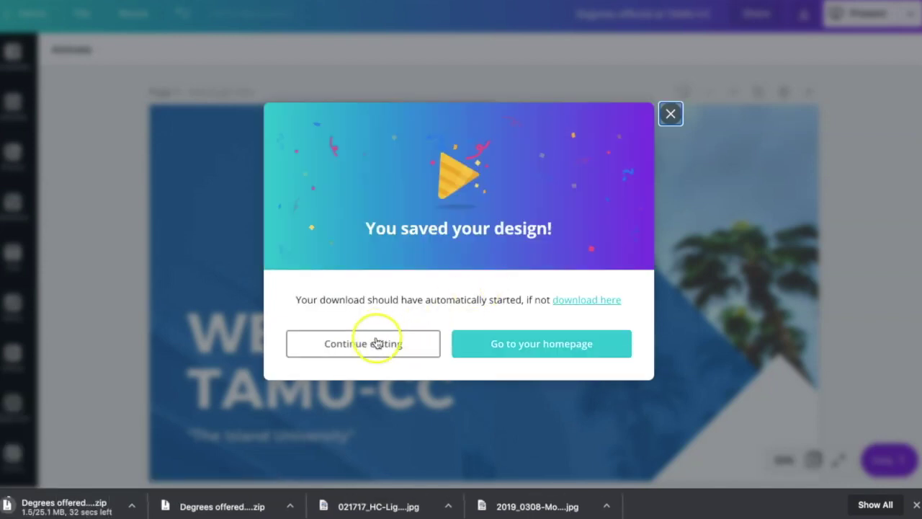
pyautogui.click(372, 343)
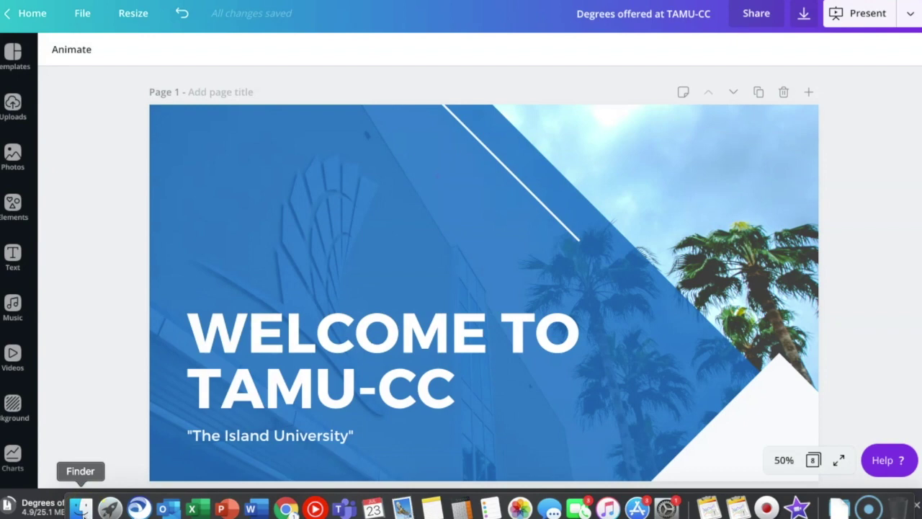
# Unzip the Degrees offered archive in Finder and open the folder with 1.png–8.png.
pyautogui.click(81, 508)
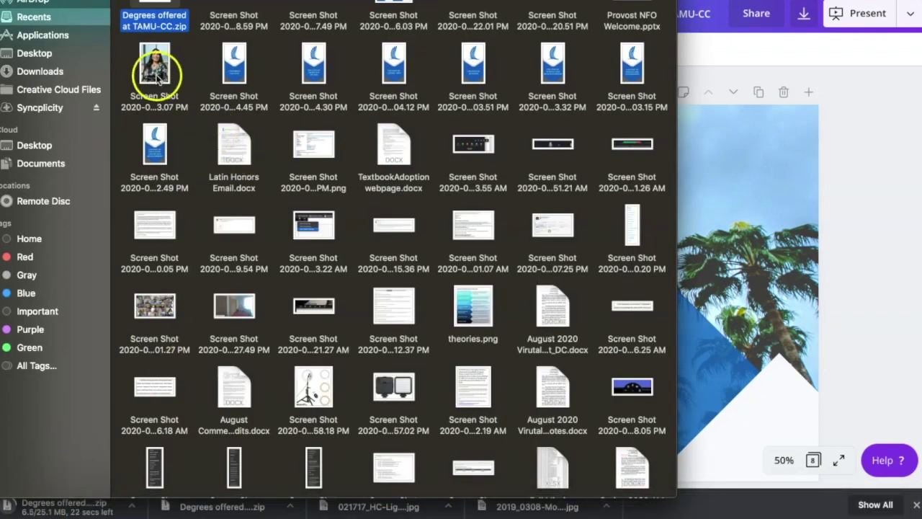
pyautogui.scroll(-1, 156, 78)
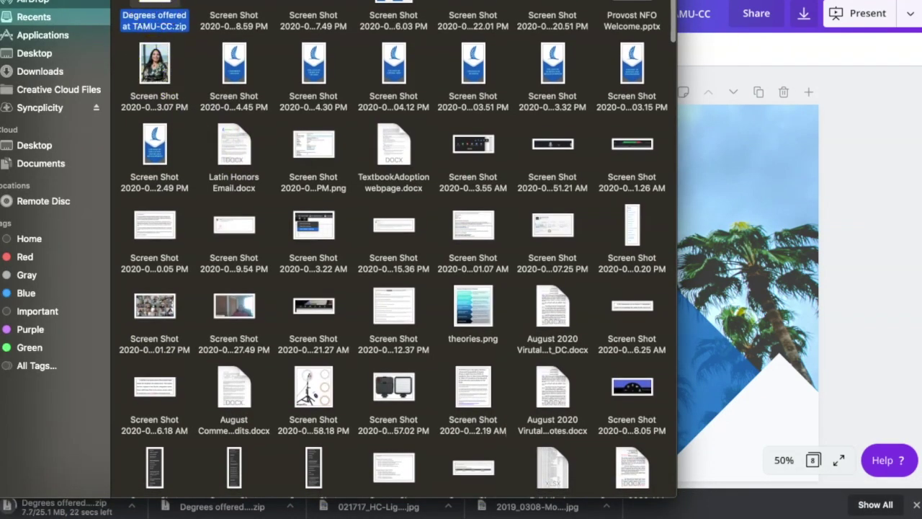
pyautogui.doubleClick(167, 15)
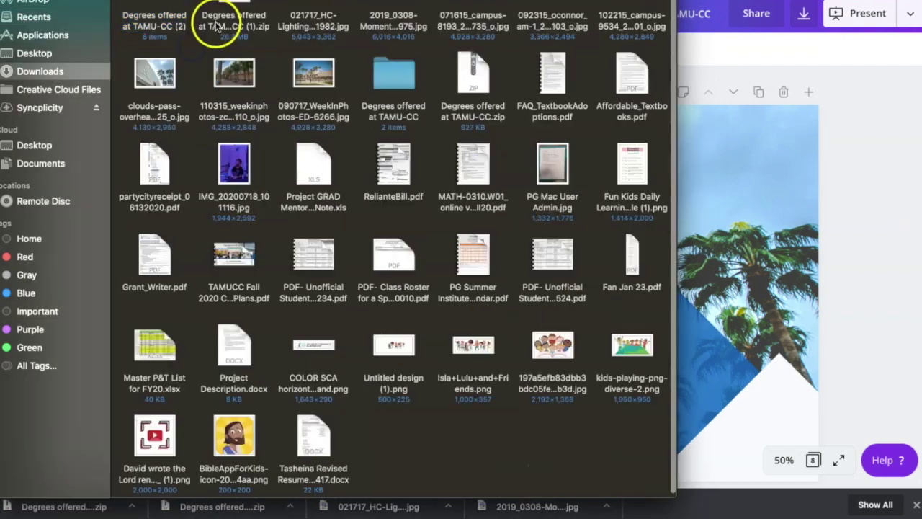
pyautogui.doubleClick(153, 26)
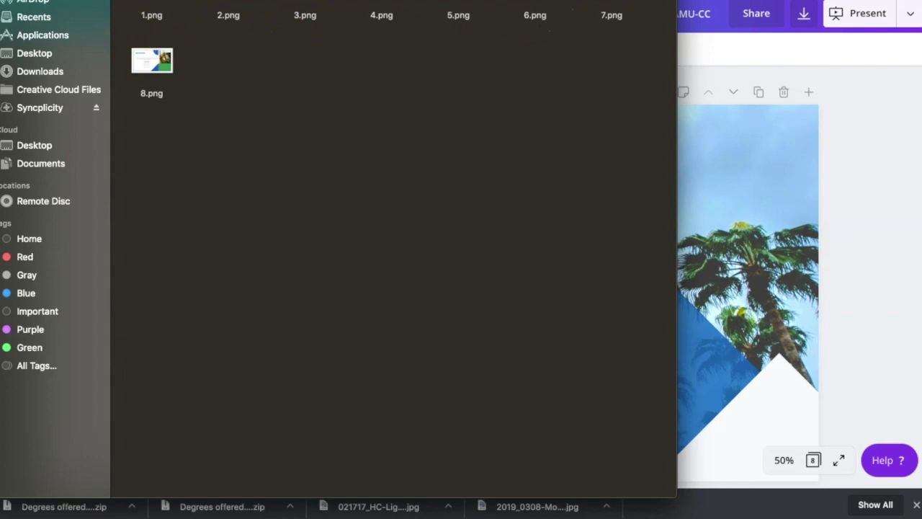
pyautogui.click(515, 232)
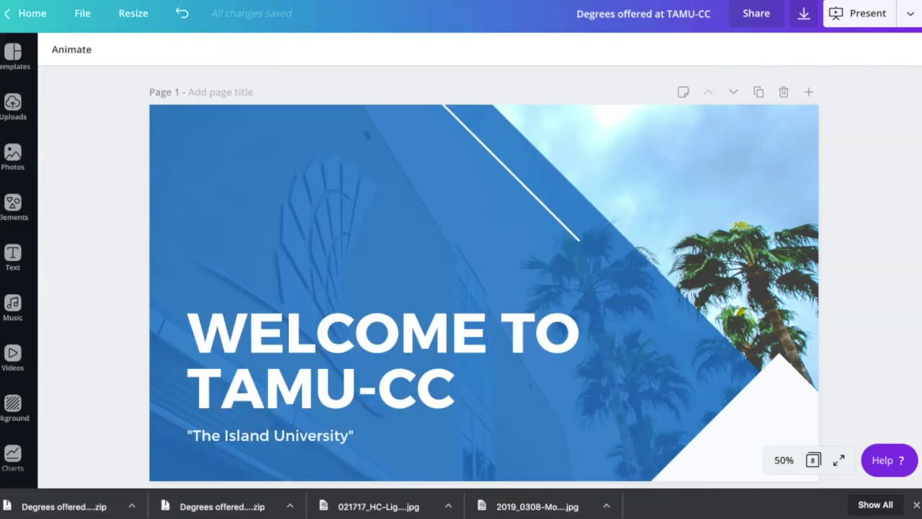
# Launch iMovie and select 1.png–8.png in the Degrees offered at TAMU-CC (2) folder for import.
pyautogui.click(796, 508)
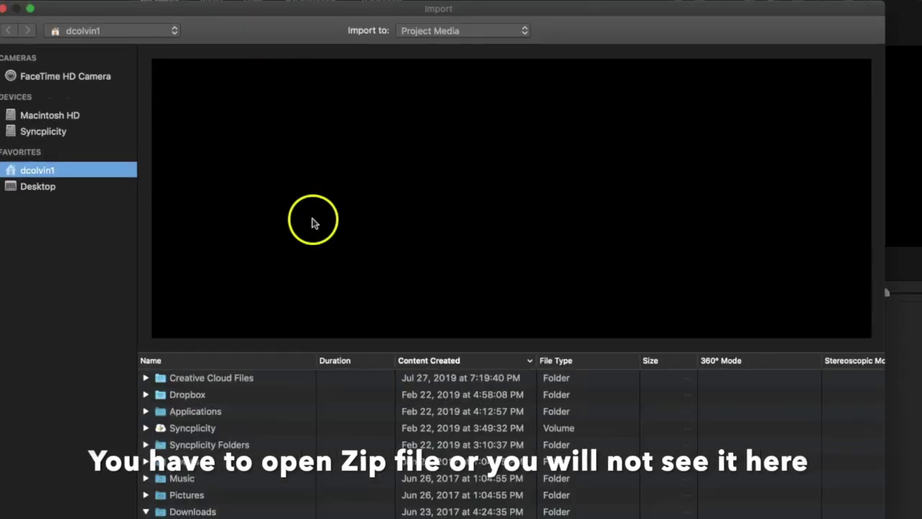
pyautogui.click(420, 361)
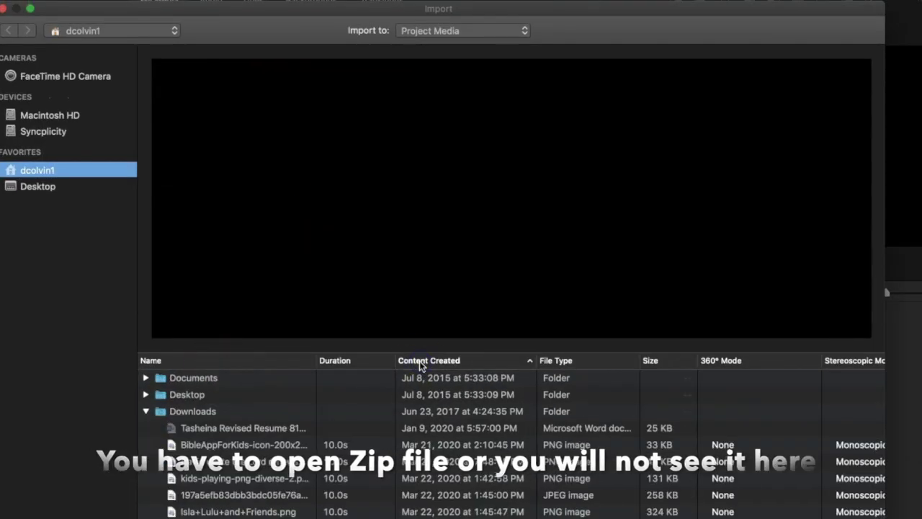
pyautogui.click(420, 361)
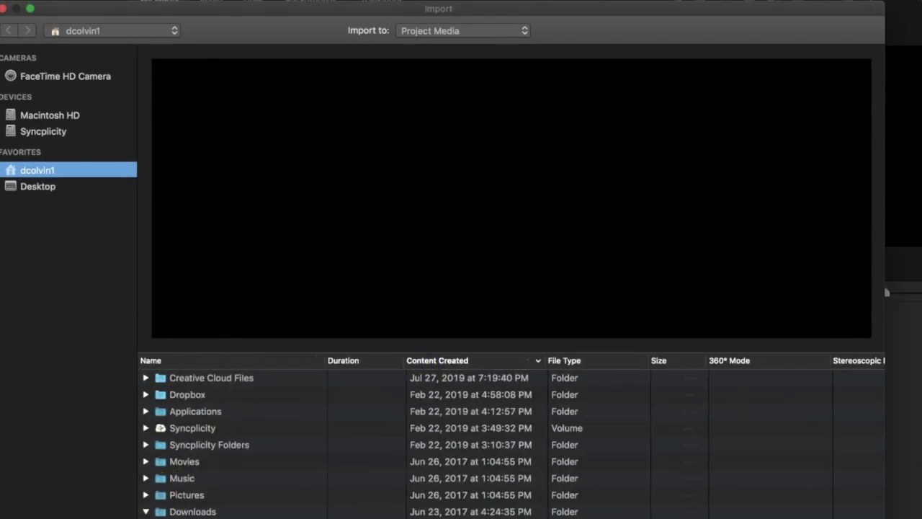
pyautogui.scroll(-5, 233, 490)
pyautogui.moveTo(173, 387); pyautogui.dragTo(202, 507)
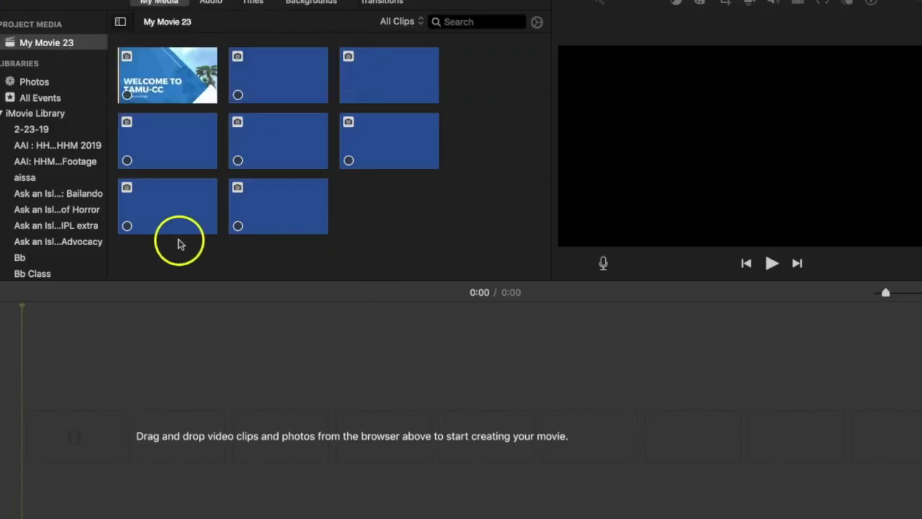
# Add the Welcome to TAMU-CC slide to the timeline and preview it.
pyautogui.moveTo(175, 82); pyautogui.dragTo(91, 423)
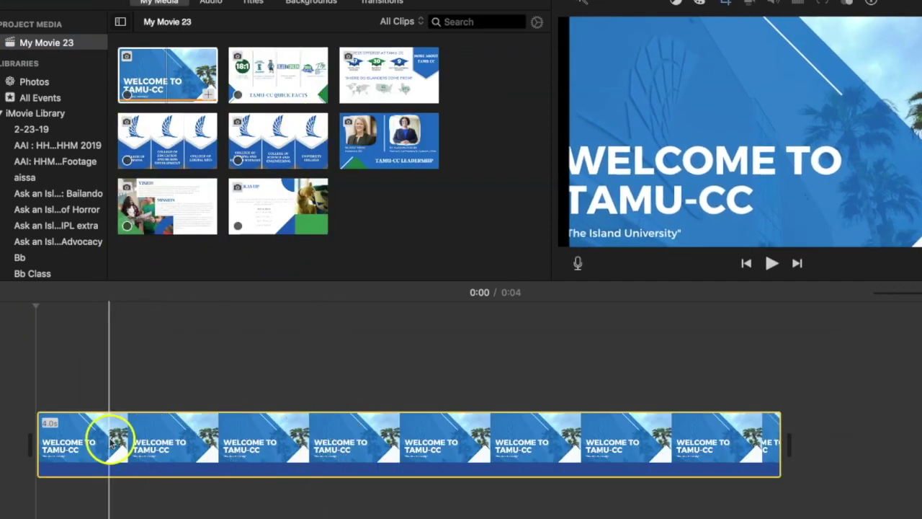
pyautogui.click(65, 443)
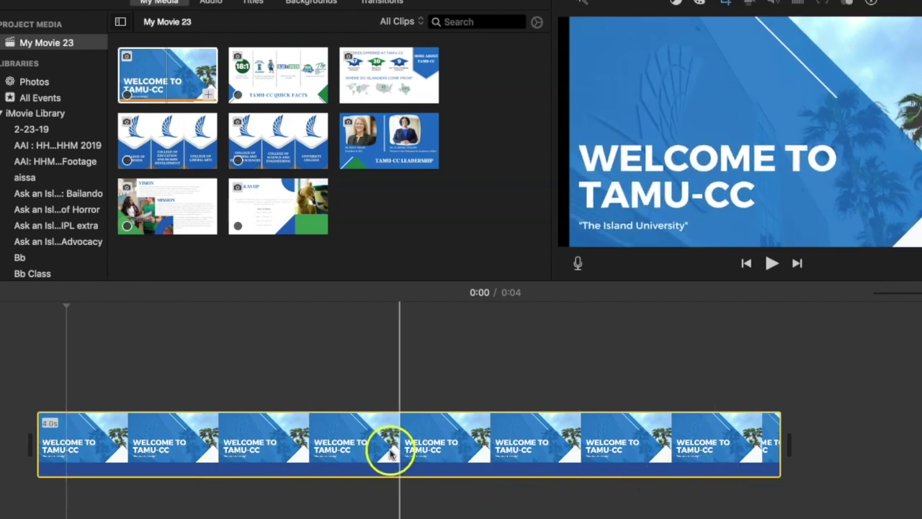
pyautogui.moveTo(694, 448)
pyautogui.mouseDown()
pyautogui.moveTo(478, 449)
pyautogui.moveTo(587, 474)
pyautogui.moveTo(612, 469)
pyautogui.moveTo(66, 443)
pyautogui.moveTo(433, 466)
pyautogui.moveTo(622, 442)
pyautogui.moveTo(681, 453)
pyautogui.mouseUp()
# Switch the Welcome to TAMU-CC clip's style from Ken Burns to Fit.
pyautogui.click(692, 451)
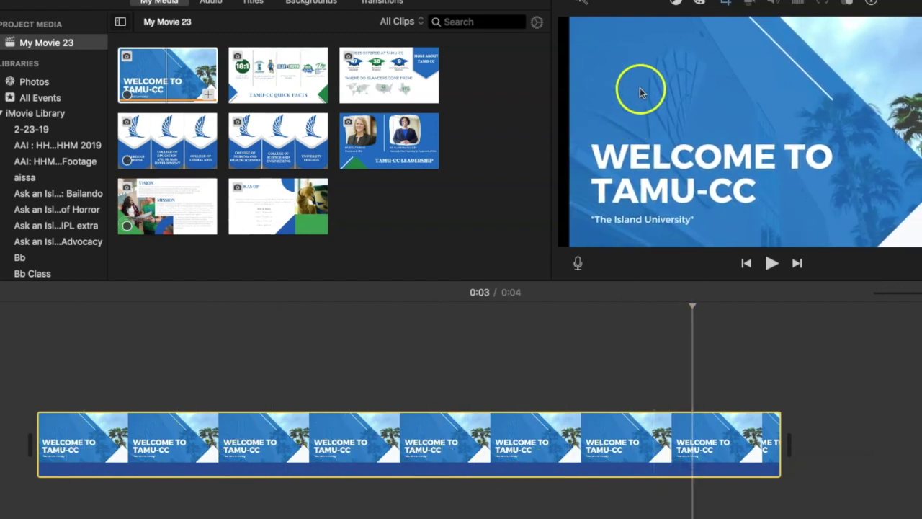
pyautogui.click(726, 6)
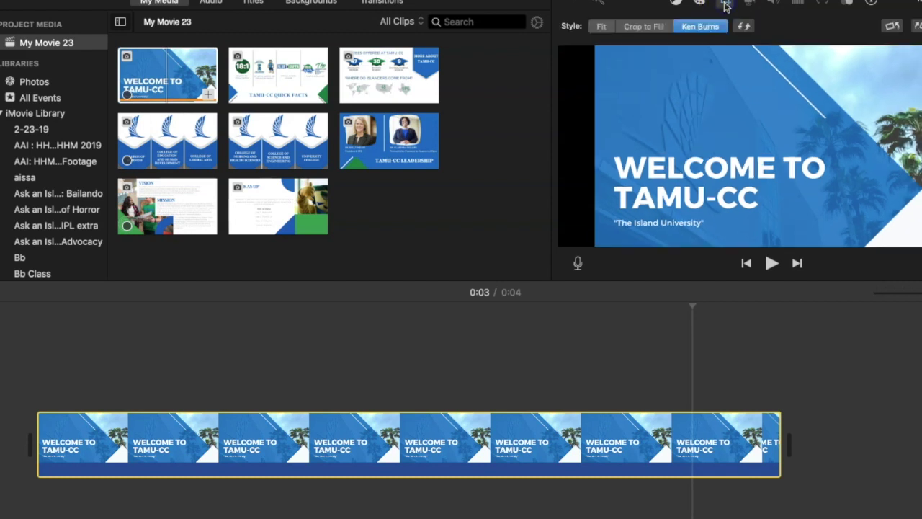
pyautogui.click(603, 27)
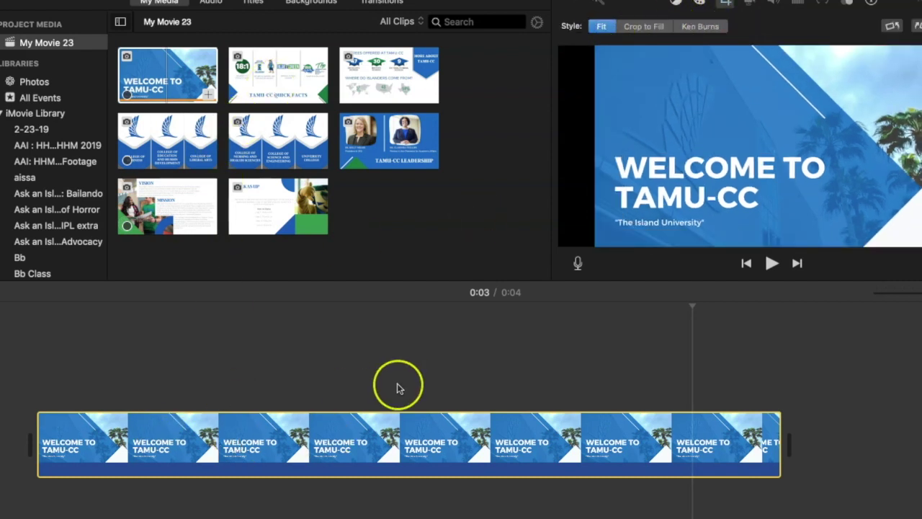
pyautogui.hscroll(3, 397, 383)
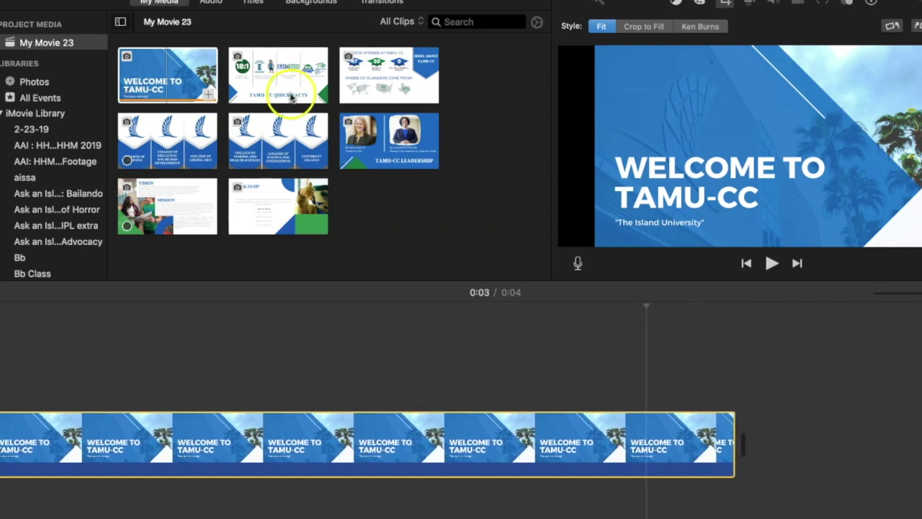
# Append Quick Facts, Degrees Offered, both colleges slides, Leadership, Vision and Mission, and Shakas Up to the timeline.
pyautogui.moveTo(292, 92); pyautogui.dragTo(737, 407)
pyautogui.hscroll(10, 736, 409)
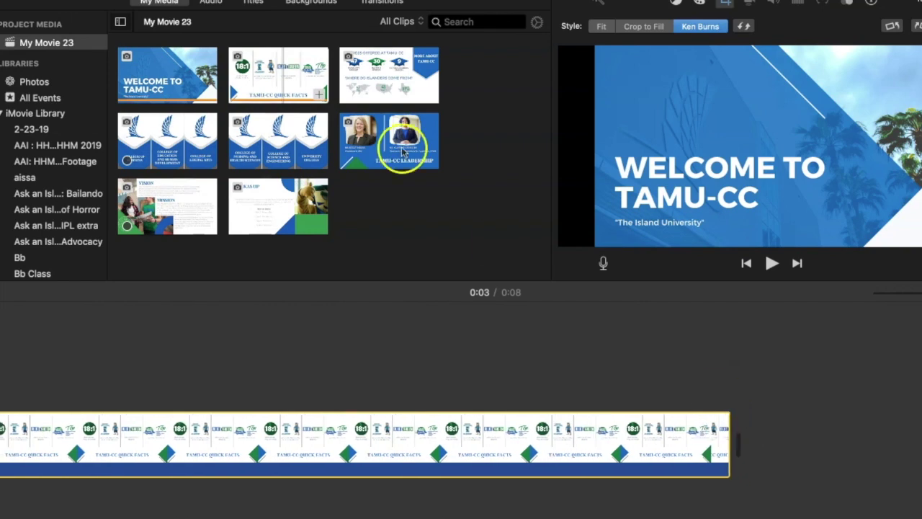
pyautogui.moveTo(339, 72); pyautogui.dragTo(753, 447)
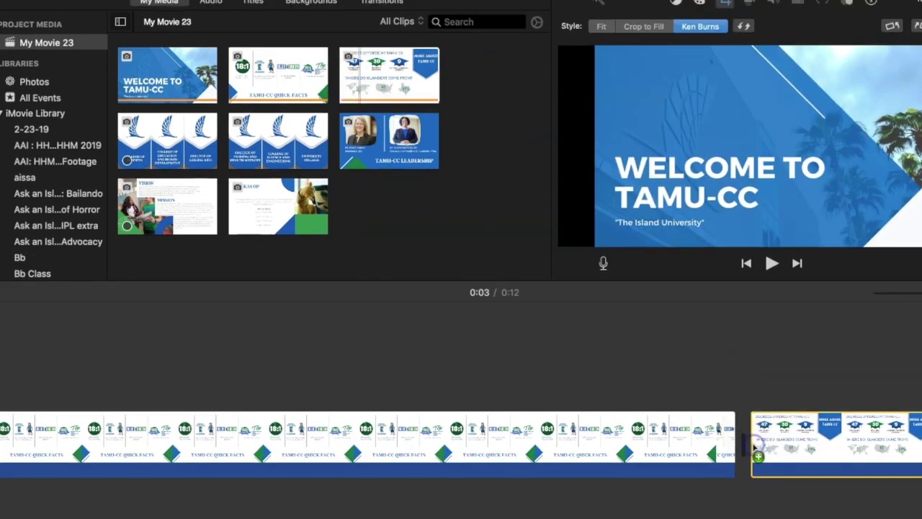
pyautogui.moveTo(755, 450); pyautogui.dragTo(756, 453)
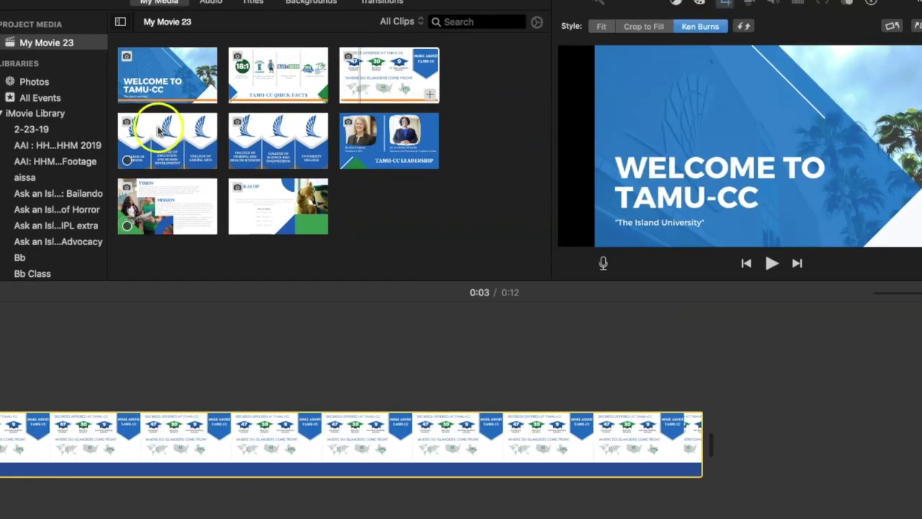
pyautogui.moveTo(158, 128); pyautogui.dragTo(770, 437)
pyautogui.moveTo(247, 151); pyautogui.dragTo(753, 444)
pyautogui.moveTo(382, 130); pyautogui.dragTo(724, 432)
pyautogui.moveTo(167, 206); pyautogui.dragTo(726, 447)
pyautogui.moveTo(288, 205); pyautogui.dragTo(737, 440)
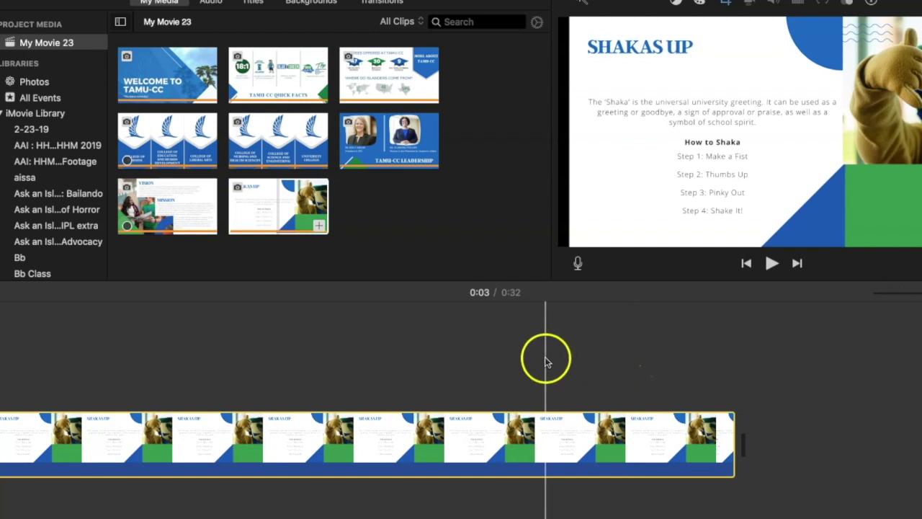
# Skim the timeline to preview the Shakas Up, Degrees Offered, Welcome and Quick Facts slides.
pyautogui.click(422, 352)
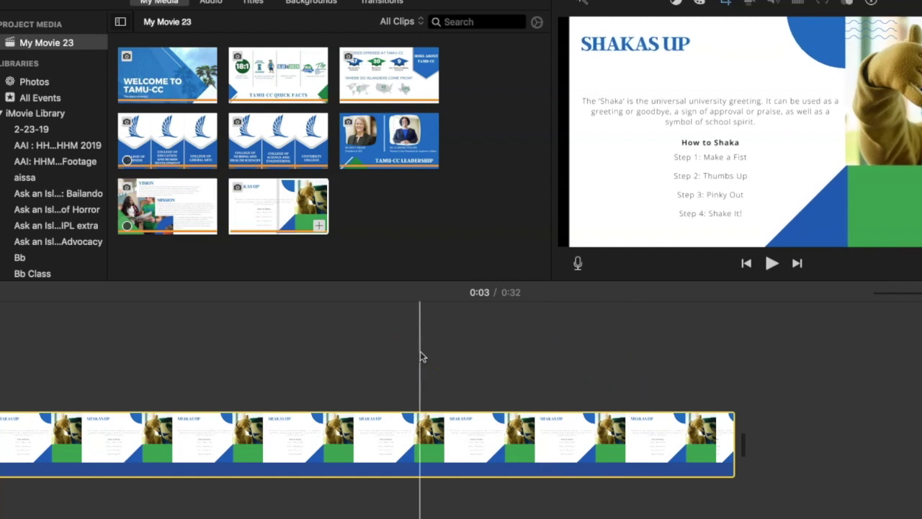
pyautogui.click(356, 366)
pyautogui.hscroll(-10, 356, 367)
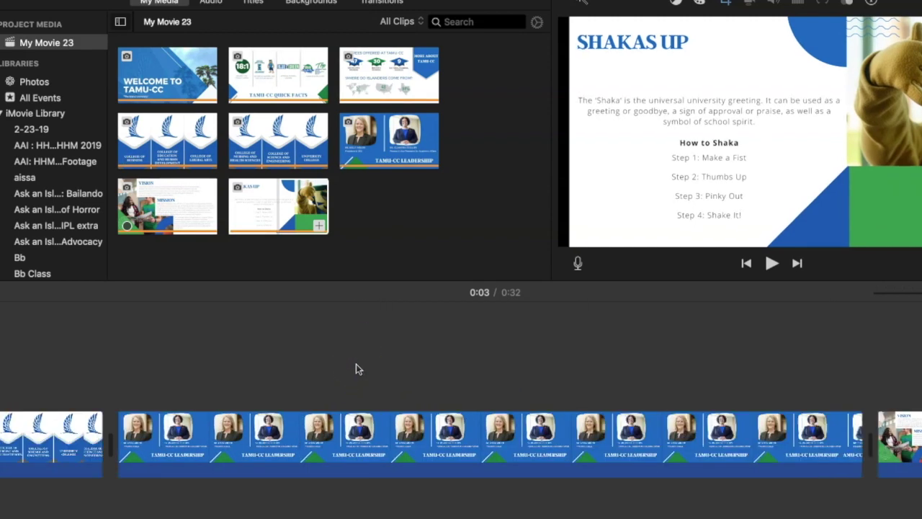
pyautogui.click(247, 379)
pyautogui.hscroll(-10, 247, 379)
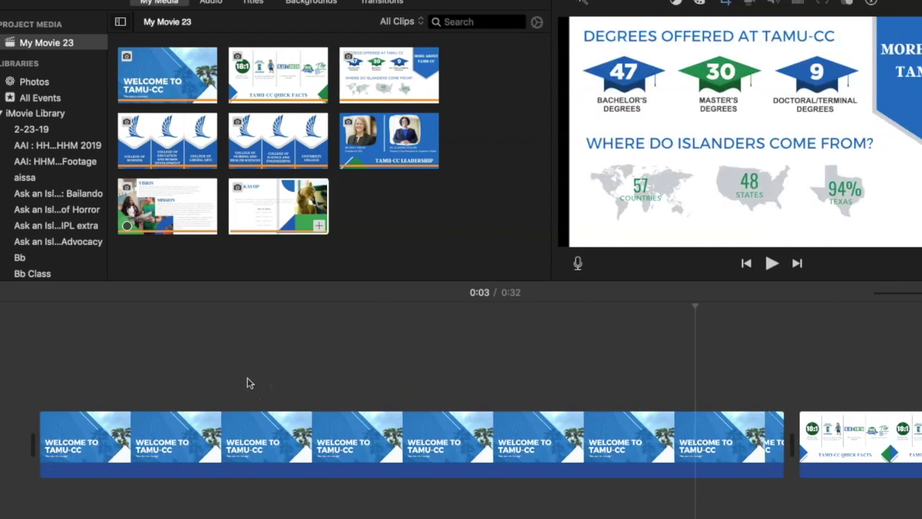
pyautogui.click(50, 412)
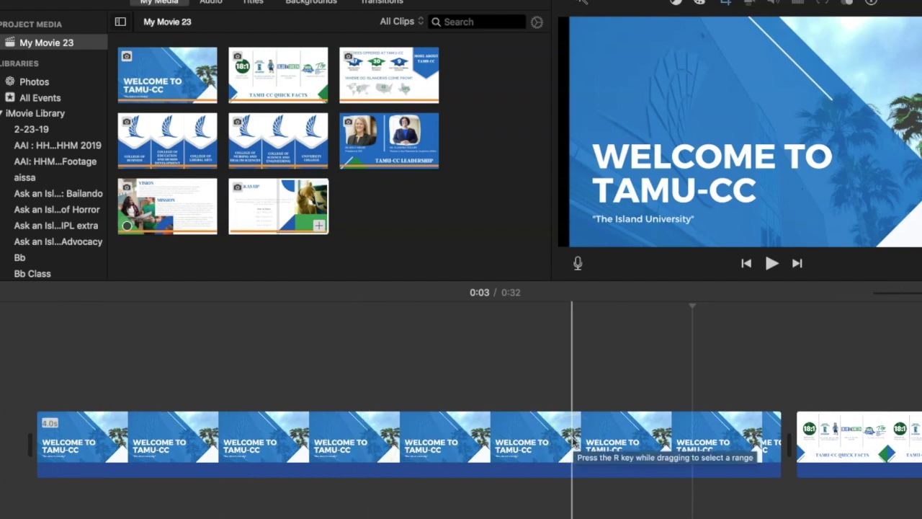
pyautogui.hscroll(10, 548, 436)
pyautogui.click(517, 430)
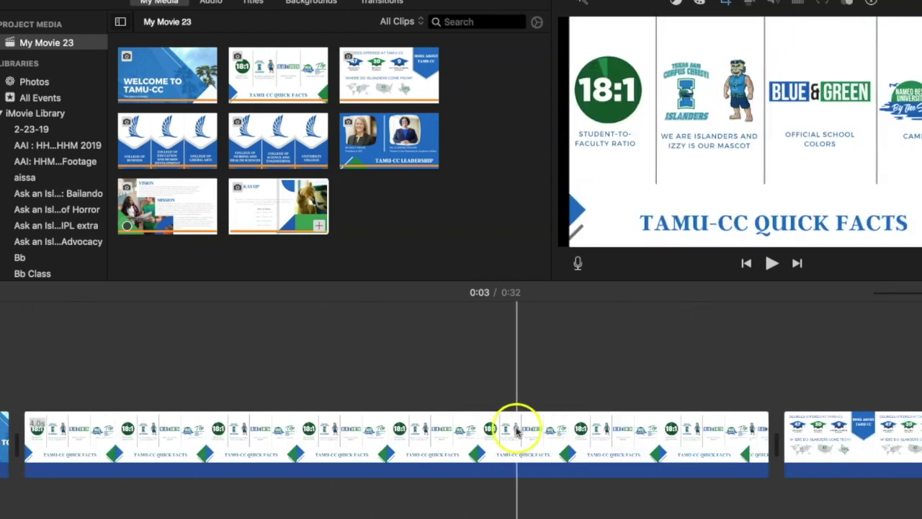
# Change the Quick Facts clip's style to Fit.
pyautogui.click(581, 438)
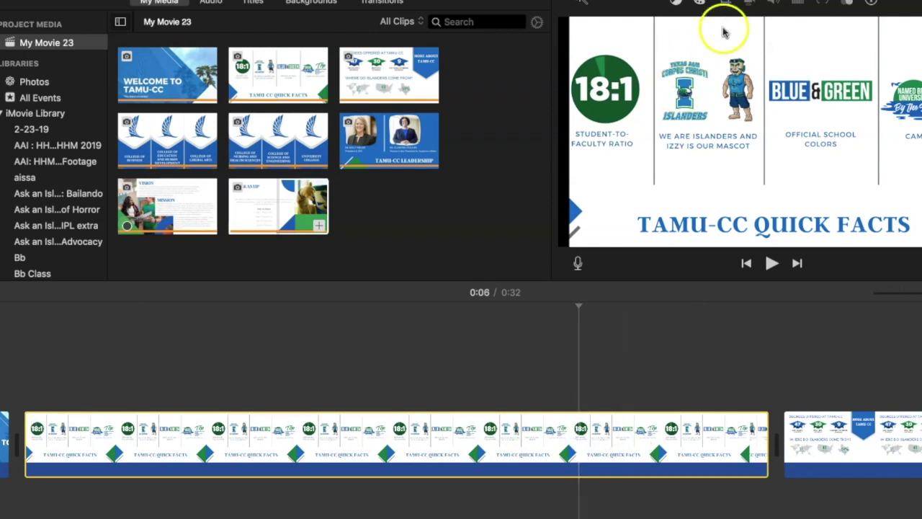
pyautogui.click(726, 5)
pyautogui.click(602, 28)
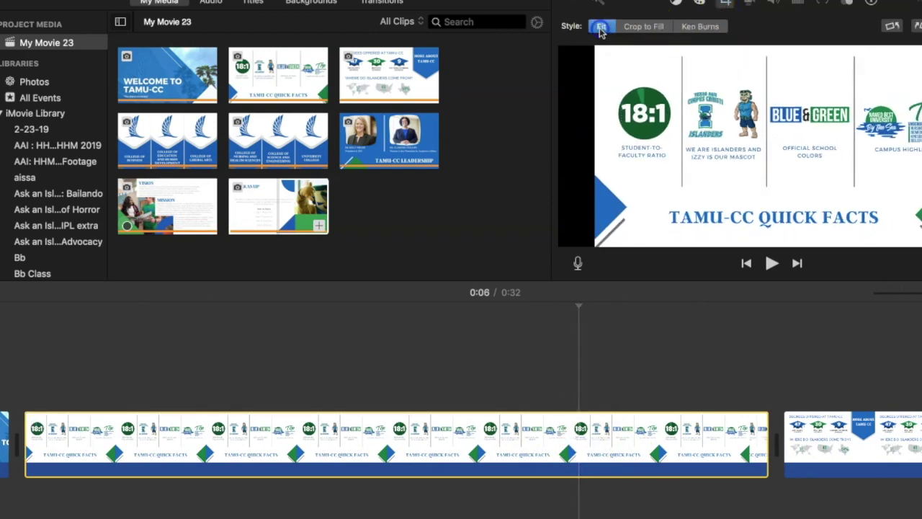
# Step through the later clips and set Vision and Mission and Shakas Up to Fit.
pyautogui.click(803, 457)
pyautogui.press('Down')
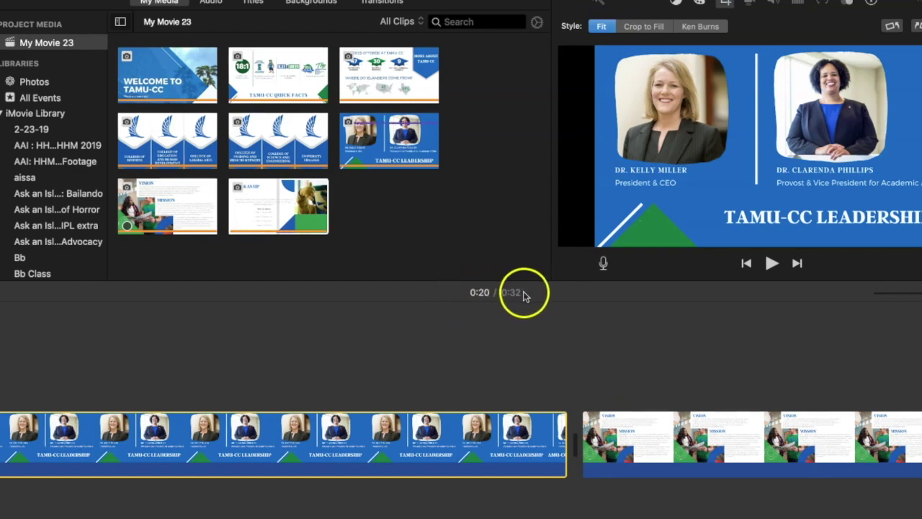
pyautogui.click(676, 465)
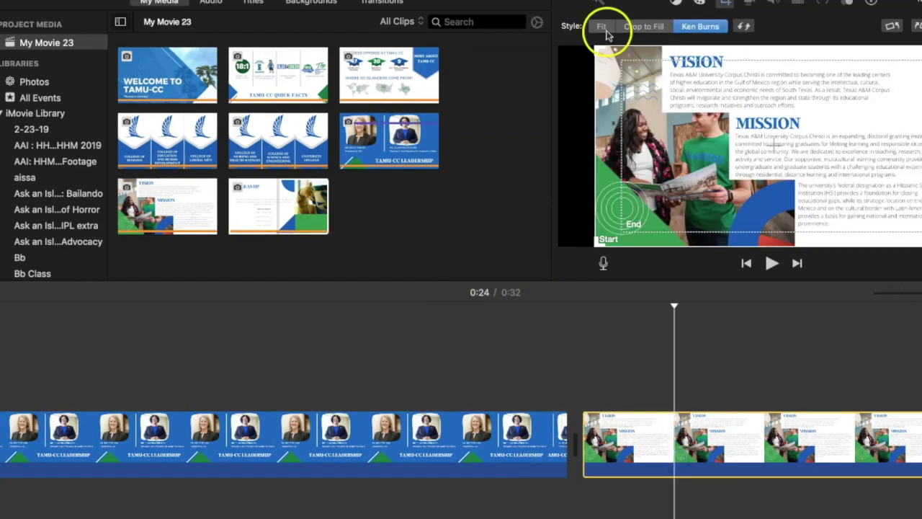
pyautogui.click(604, 27)
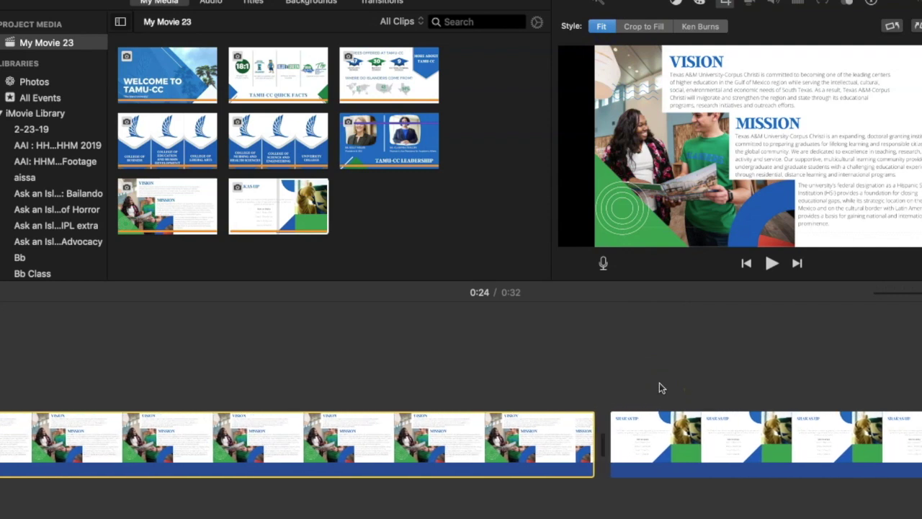
pyautogui.press('Down')
pyautogui.click(601, 27)
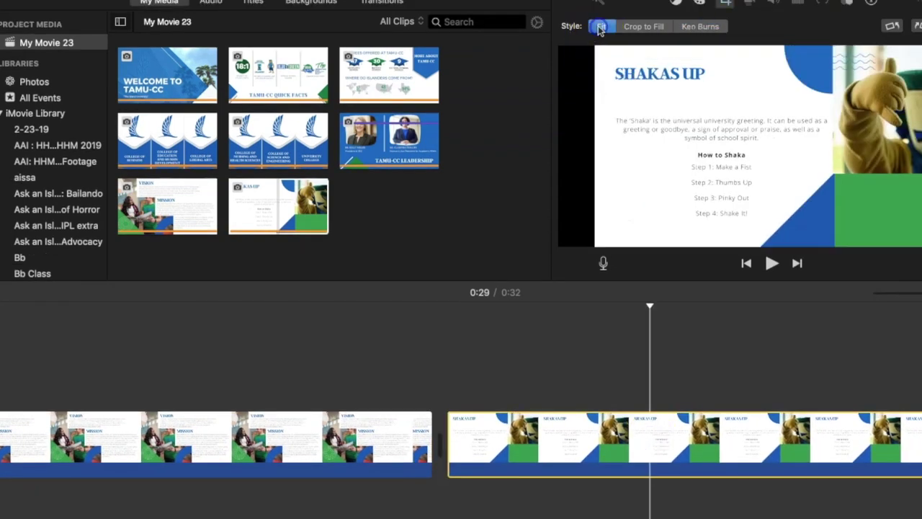
pyautogui.hscroll(1, 554, 393)
pyautogui.hscroll(5, 554, 393)
pyautogui.hscroll(-15, 554, 393)
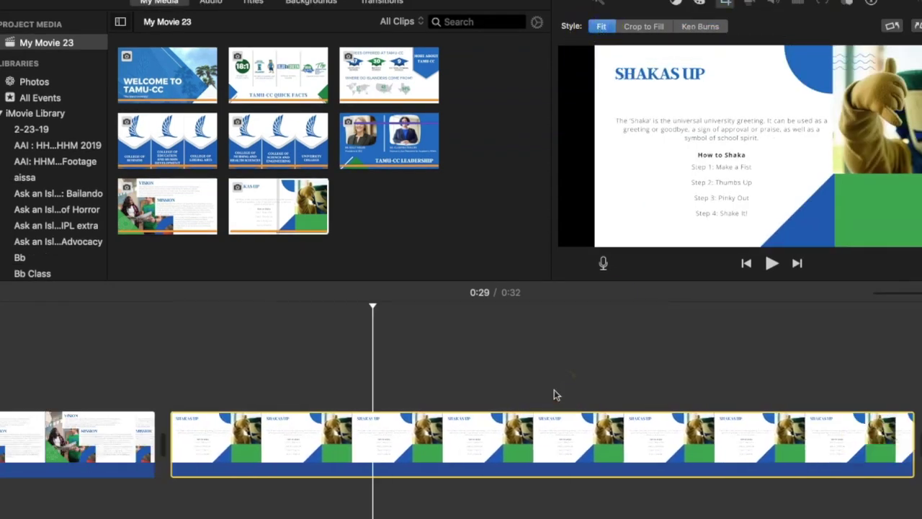
pyautogui.hscroll(-10, 556, 391)
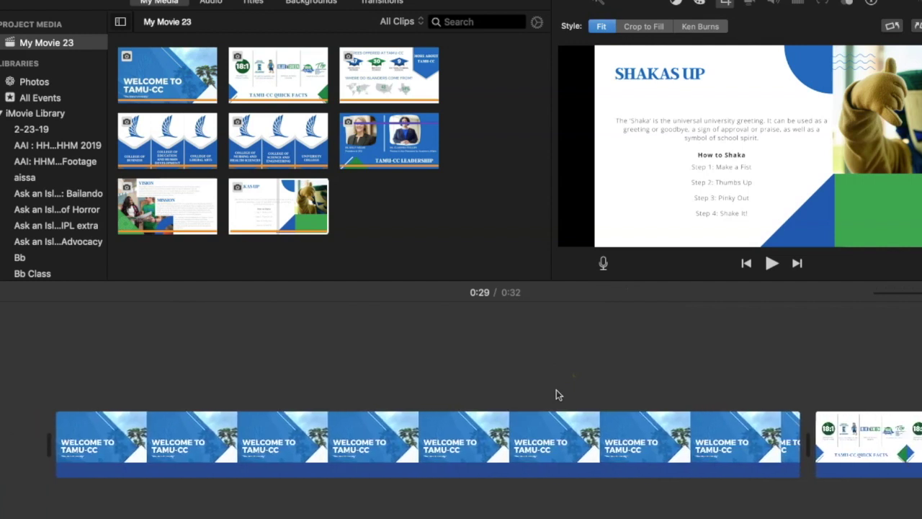
pyautogui.click(191, 370)
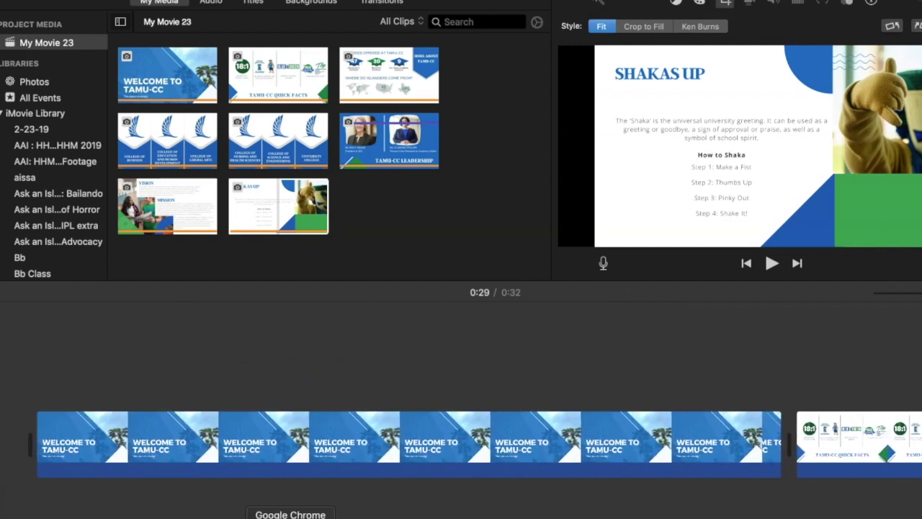
# Open youtube.com/audiolibrary in the web browser.
pyautogui.click(291, 518)
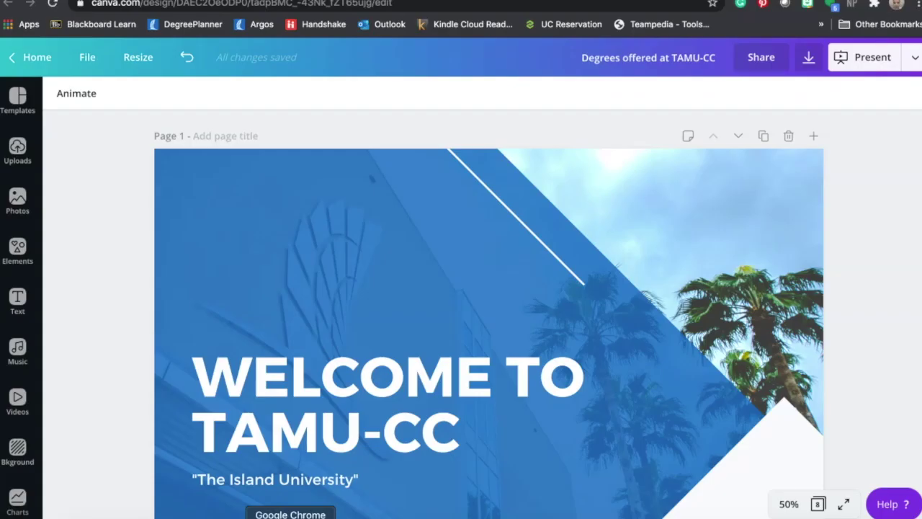
pyautogui.hotkey('ctrl', 'Tab')
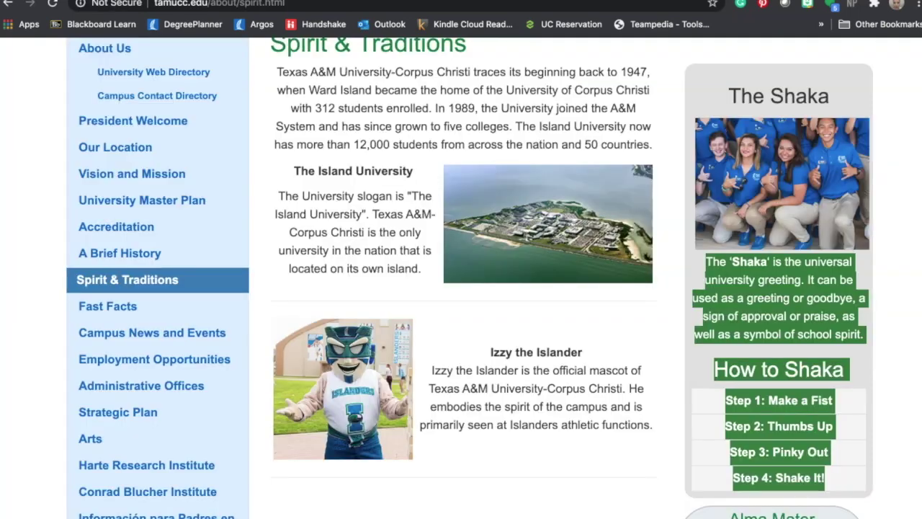
pyautogui.click(464, 8)
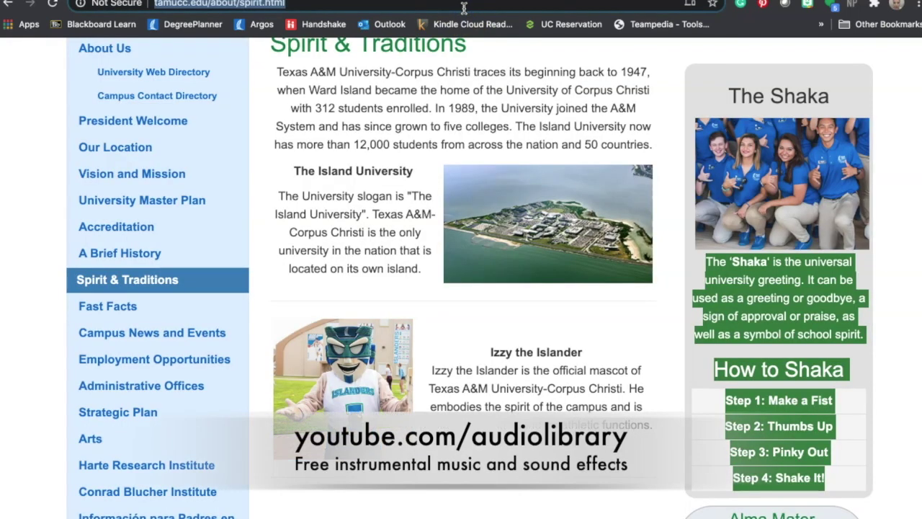
pyautogui.write('youtube.com/')
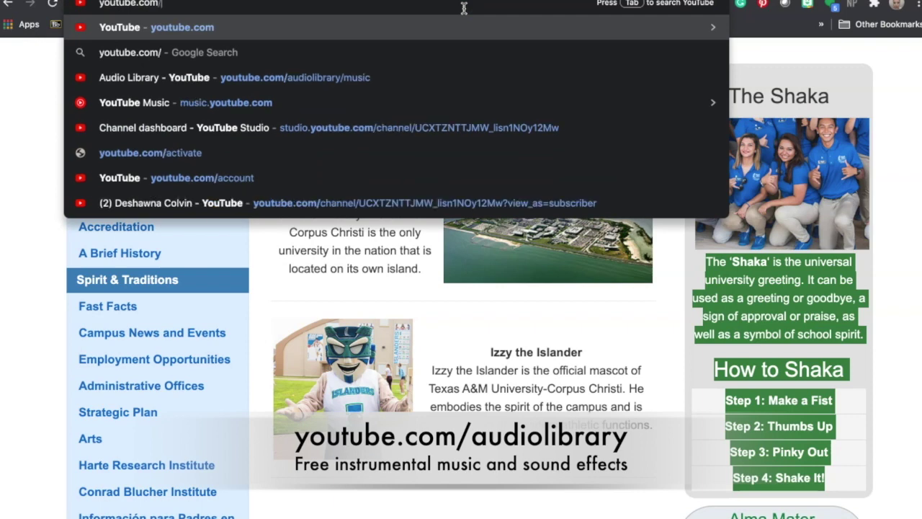
pyautogui.write('audiolib')
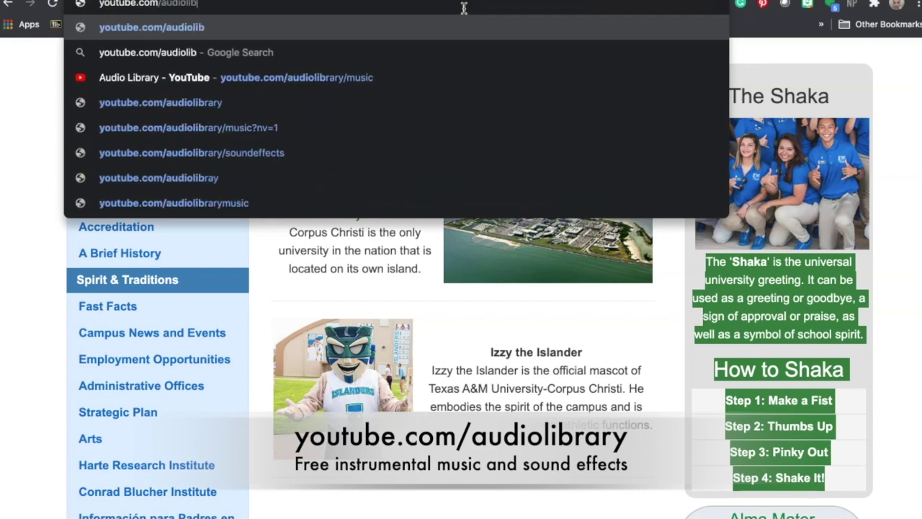
pyautogui.write('rary')
pyautogui.press('Return')
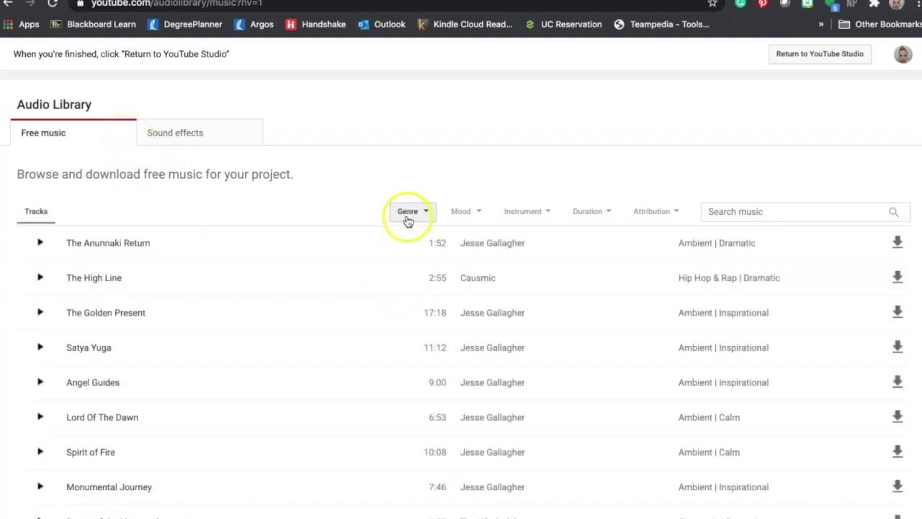
# Play and stop previews of The High Line and Spirit of Fire.
pyautogui.click(41, 278)
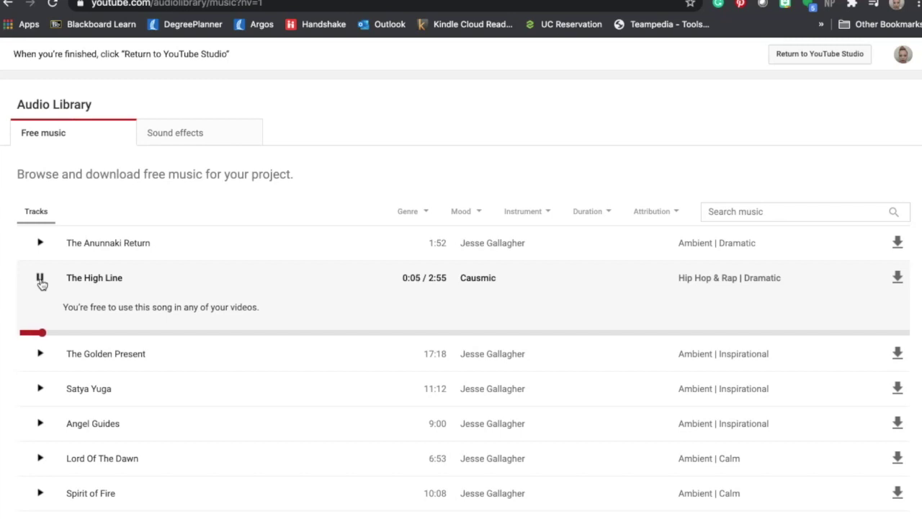
pyautogui.click(41, 281)
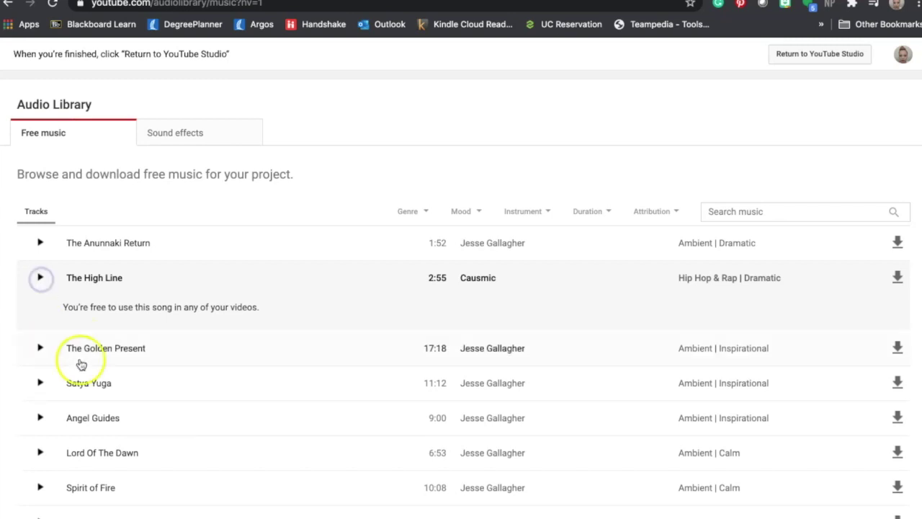
pyautogui.scroll(-2, 80, 371)
pyautogui.click(41, 346)
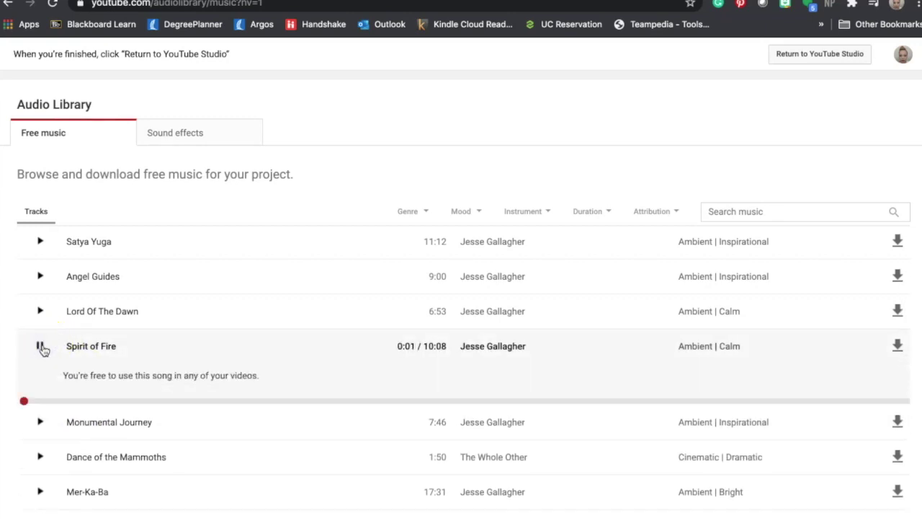
pyautogui.click(41, 347)
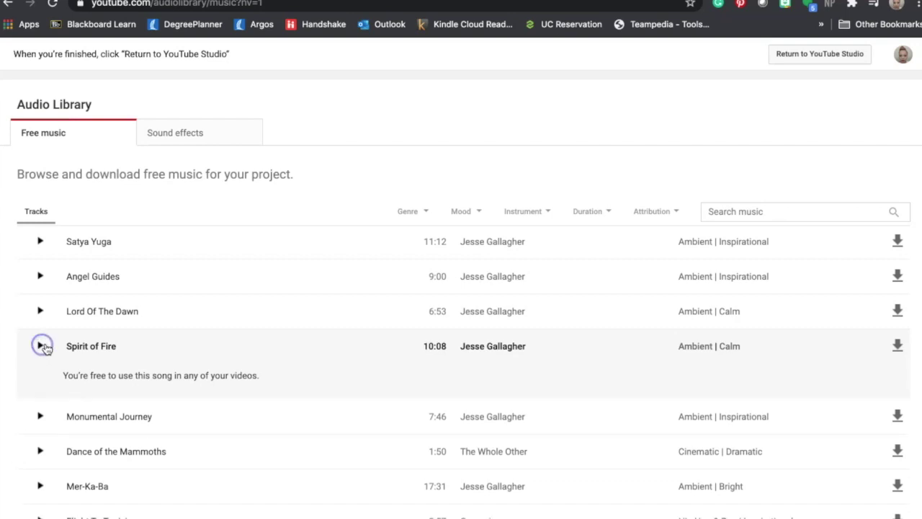
pyautogui.click(423, 211)
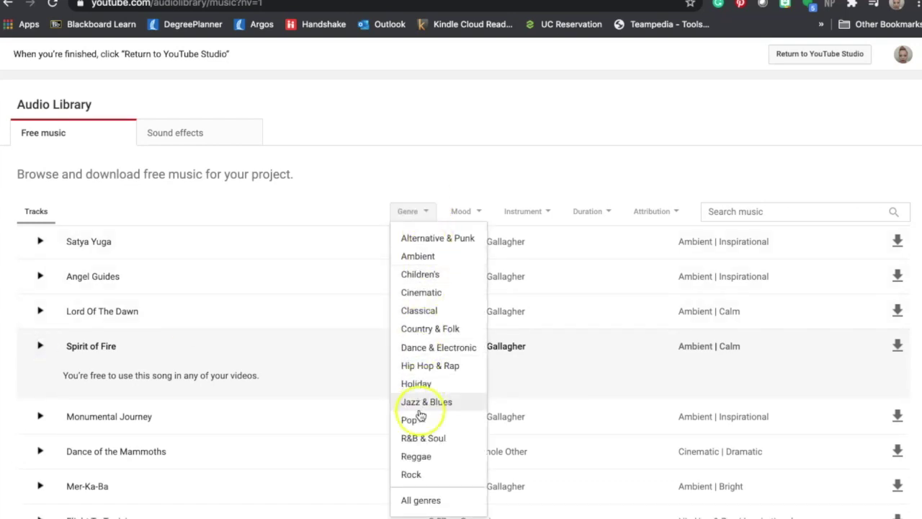
pyautogui.click(424, 211)
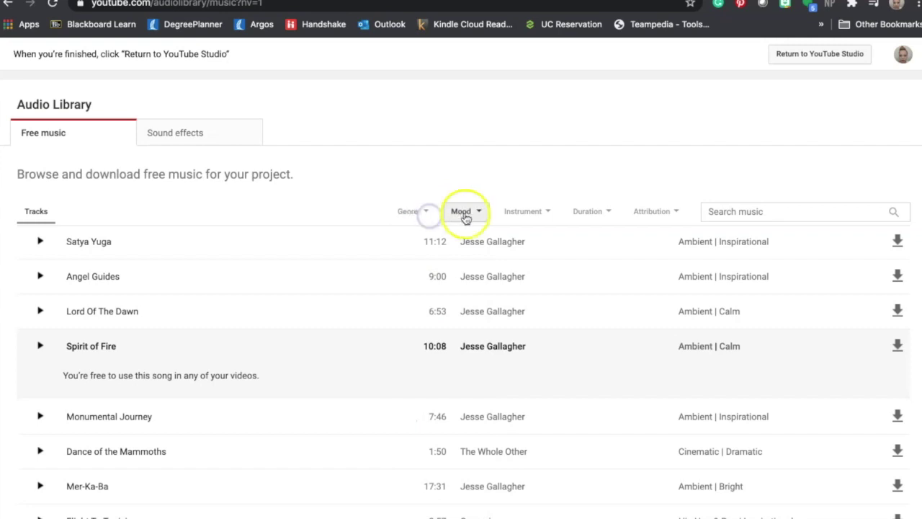
pyautogui.click(462, 211)
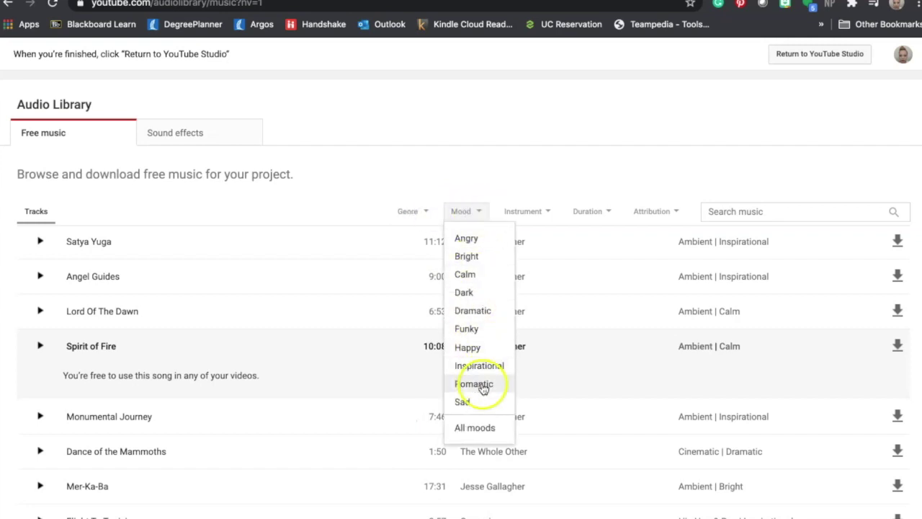
pyautogui.click(476, 212)
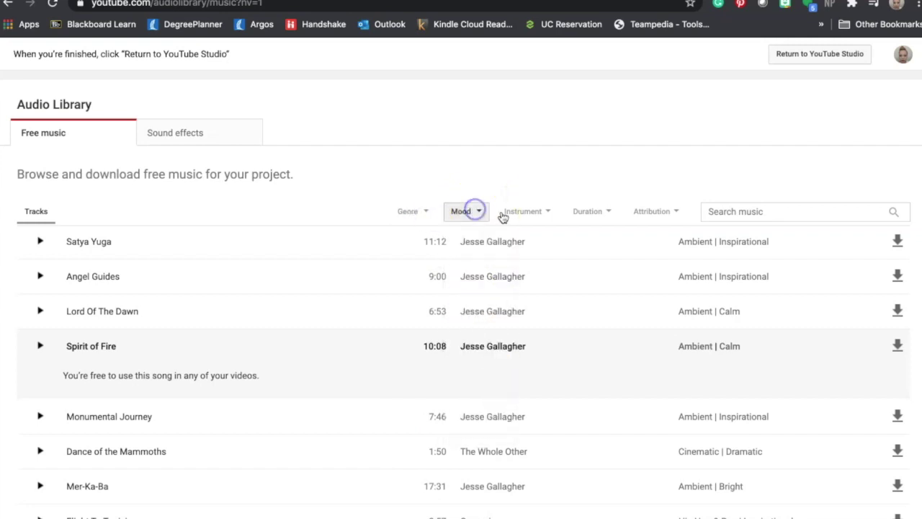
pyautogui.click(543, 211)
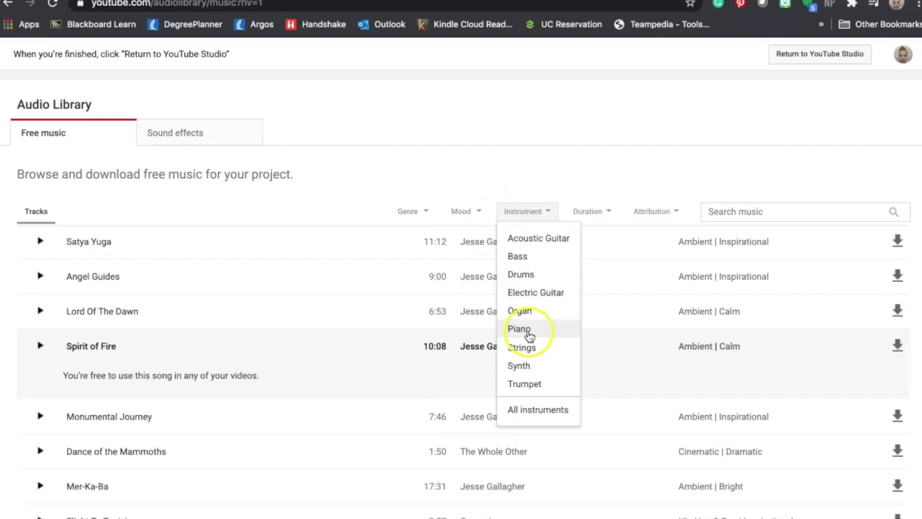
pyautogui.click(546, 208)
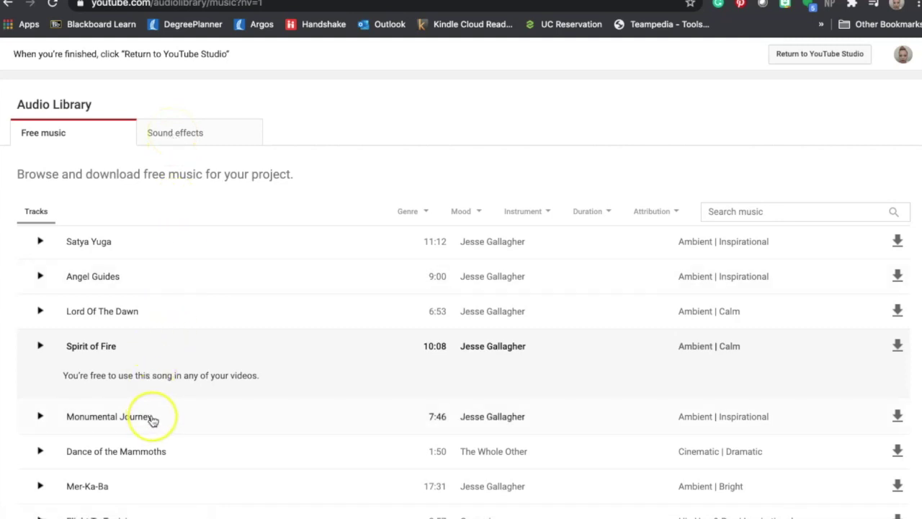
pyautogui.scroll(-1, 152, 421)
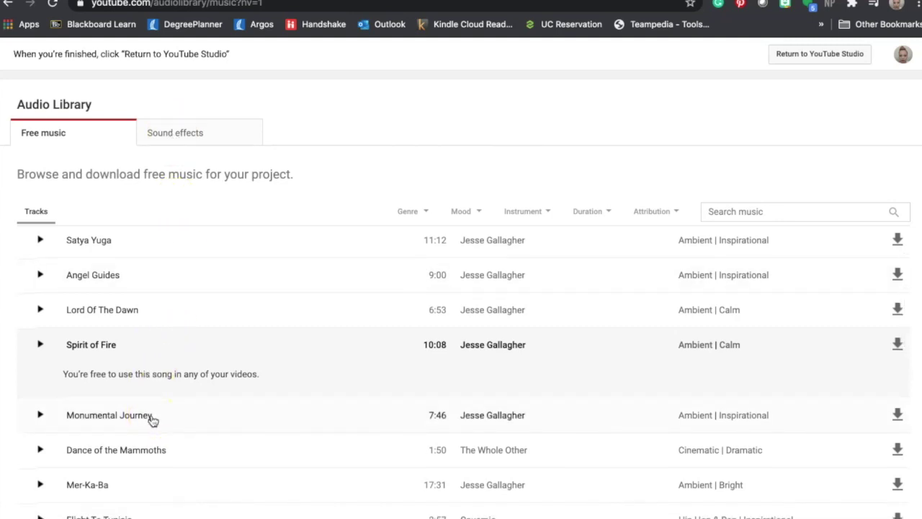
pyautogui.scroll(-1, 152, 421)
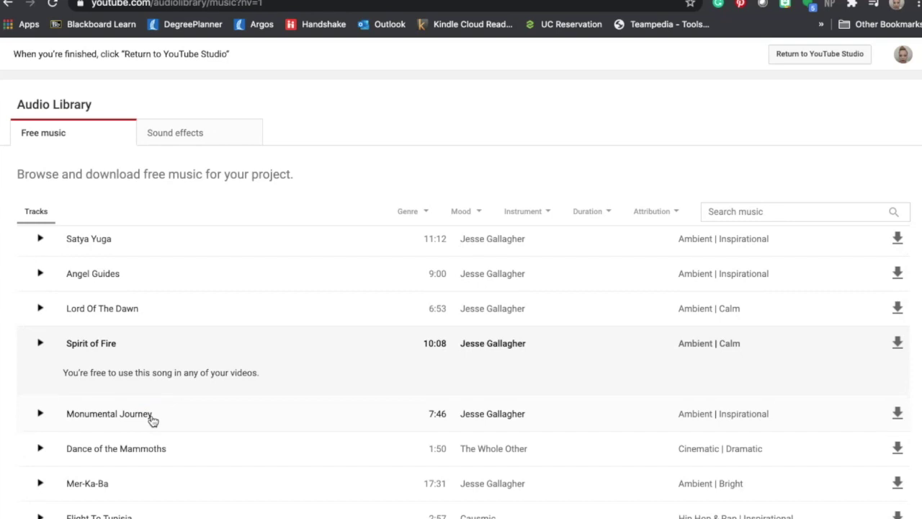
pyautogui.scroll(1, 152, 421)
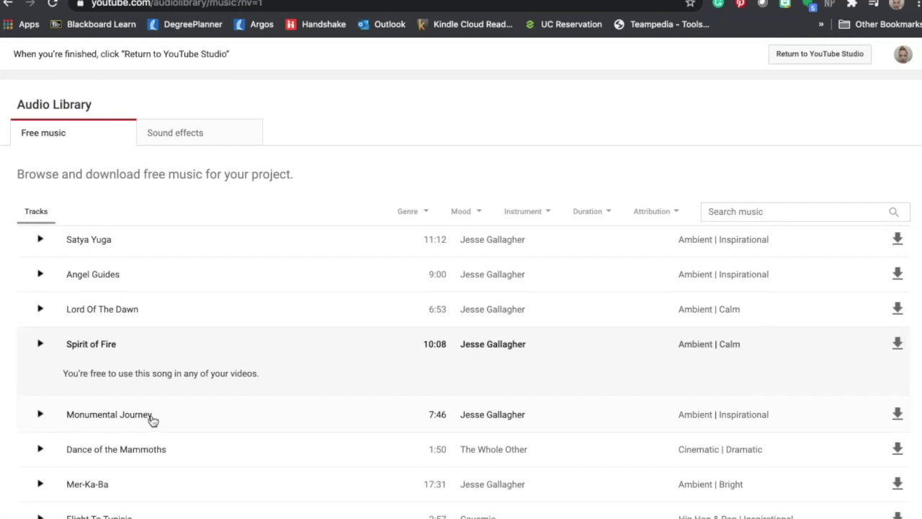
pyautogui.scroll(-15, 152, 421)
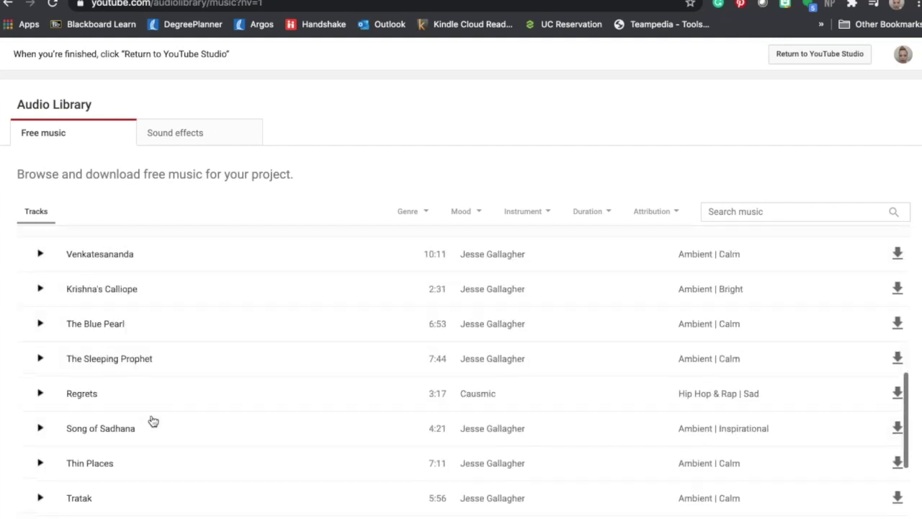
pyautogui.scroll(-10, 150, 420)
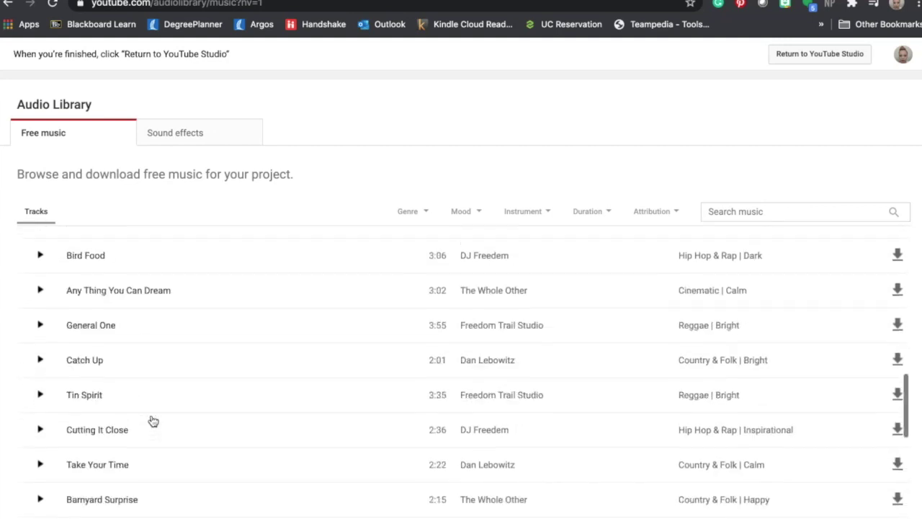
pyautogui.scroll(2, 173, 288)
# Search the sound effects for crickets and preview Crickets with Distant Traffic.
pyautogui.click(189, 124)
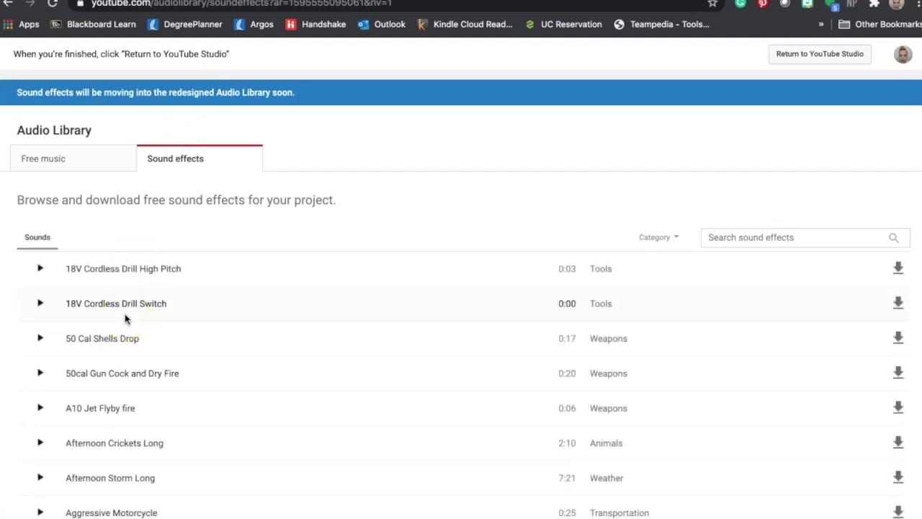
pyautogui.scroll(-4, 125, 319)
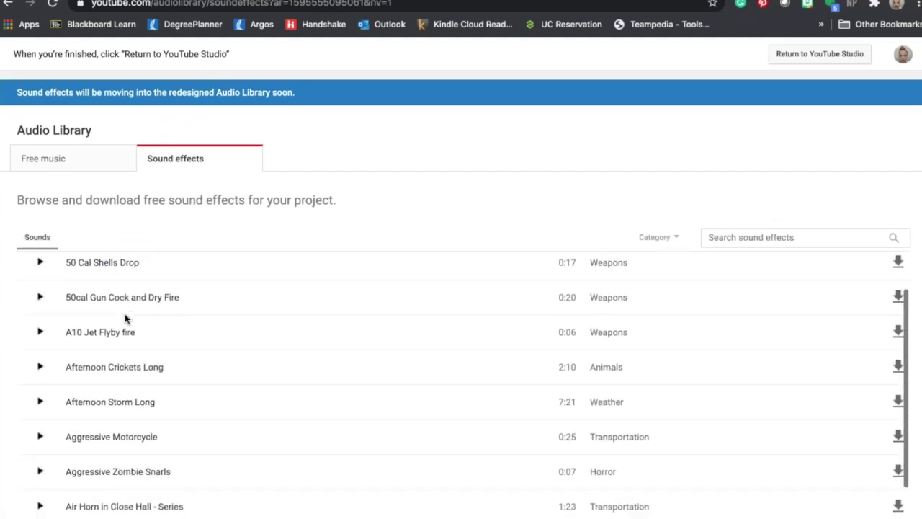
pyautogui.click(545, 247)
pyautogui.click(714, 237)
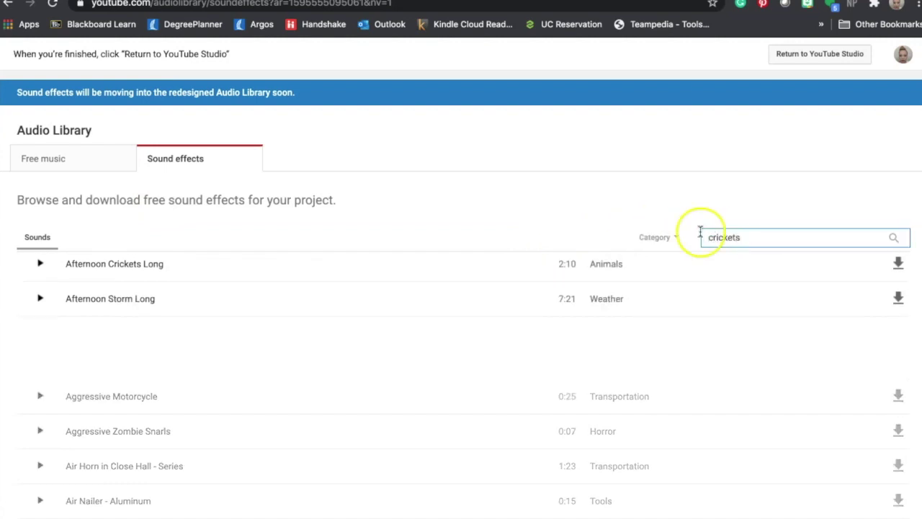
pyautogui.click(41, 263)
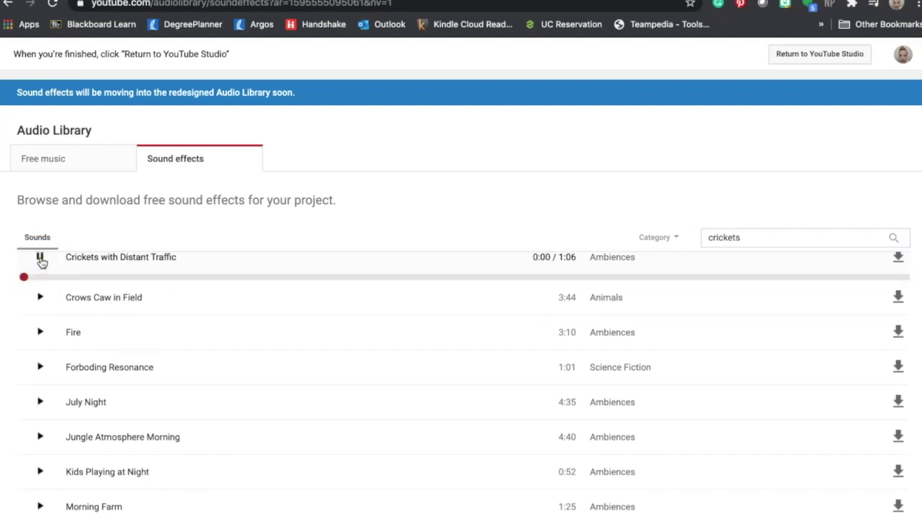
pyautogui.click(41, 264)
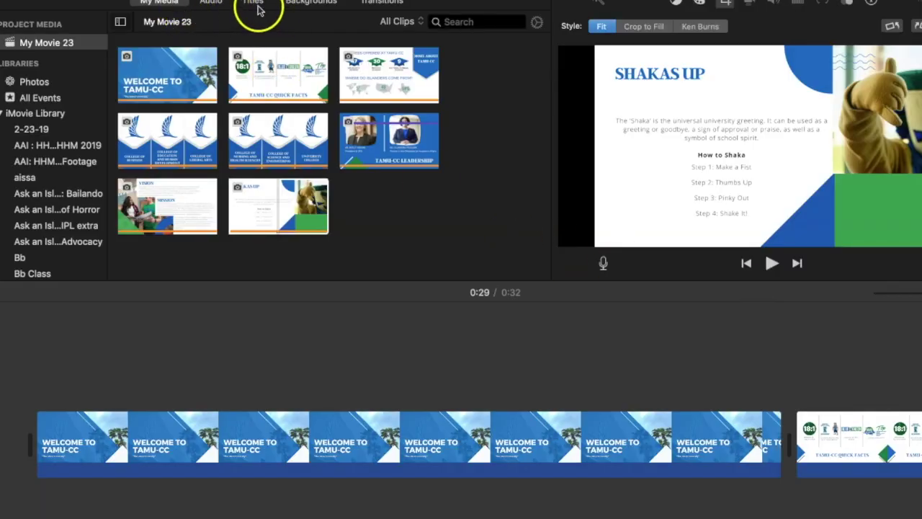
# Check iMovie's Audio list, then show transitions like Cross Dissolve, Swap and Cube.
pyautogui.click(210, 6)
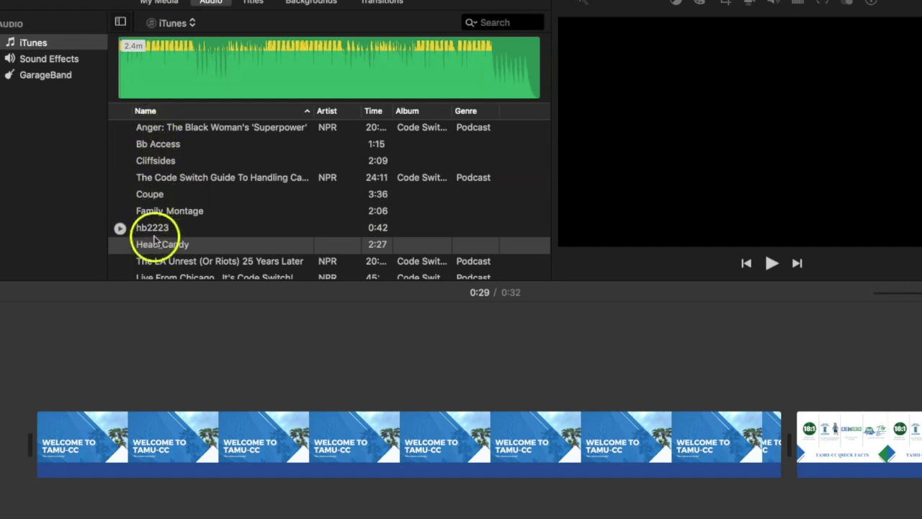
pyautogui.hscroll(5, 292, 350)
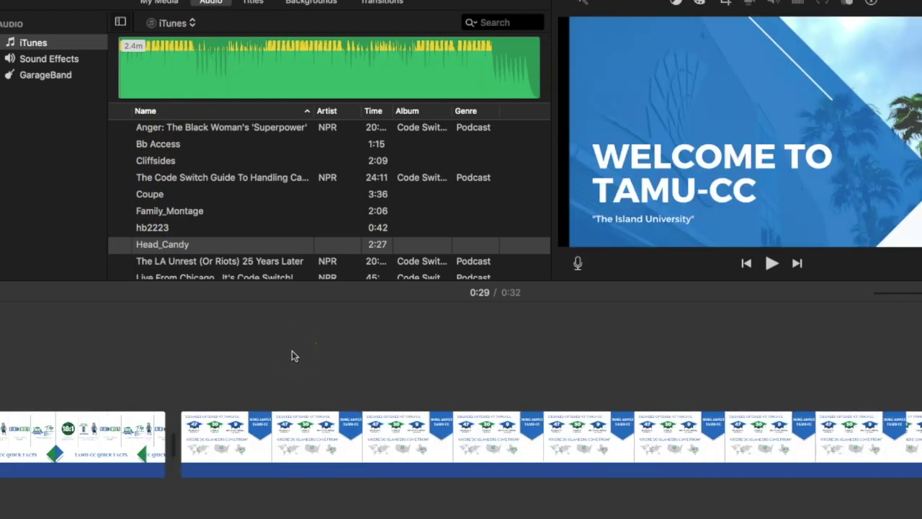
pyautogui.hscroll(10, 292, 356)
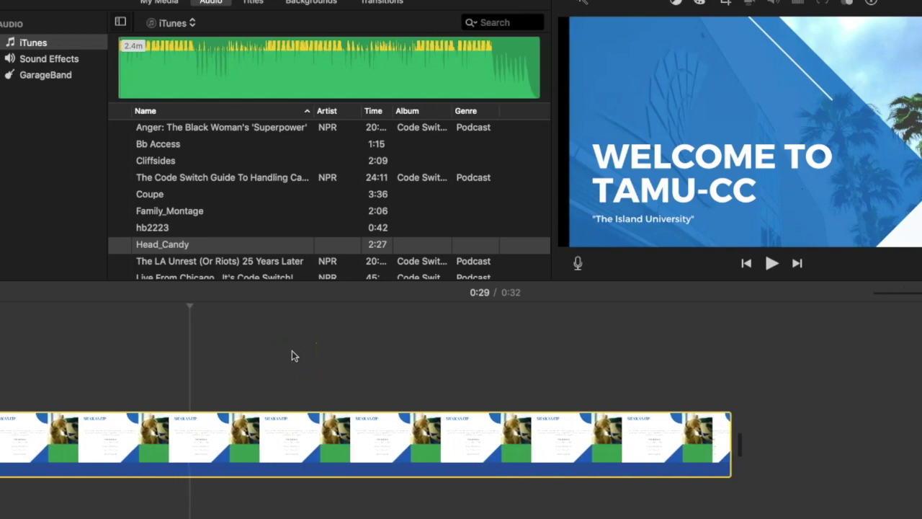
pyautogui.hscroll(-10, 292, 356)
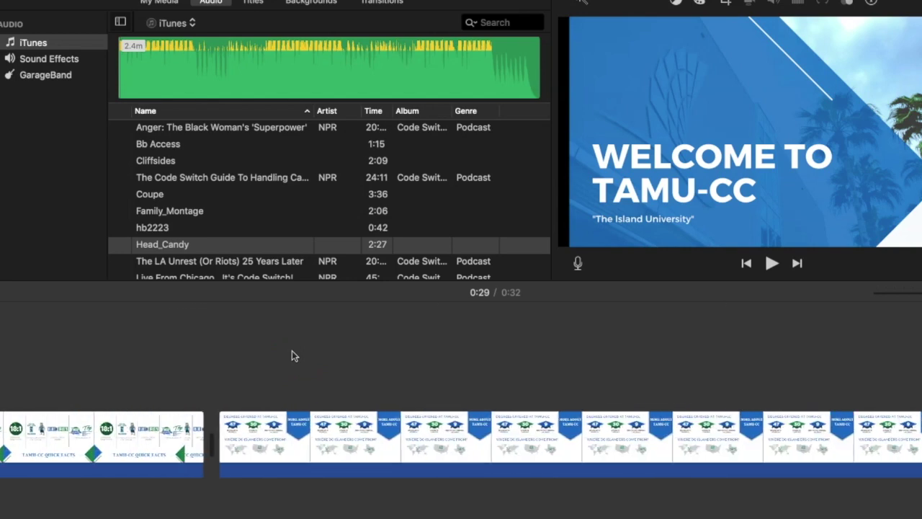
pyautogui.hscroll(-5, 292, 355)
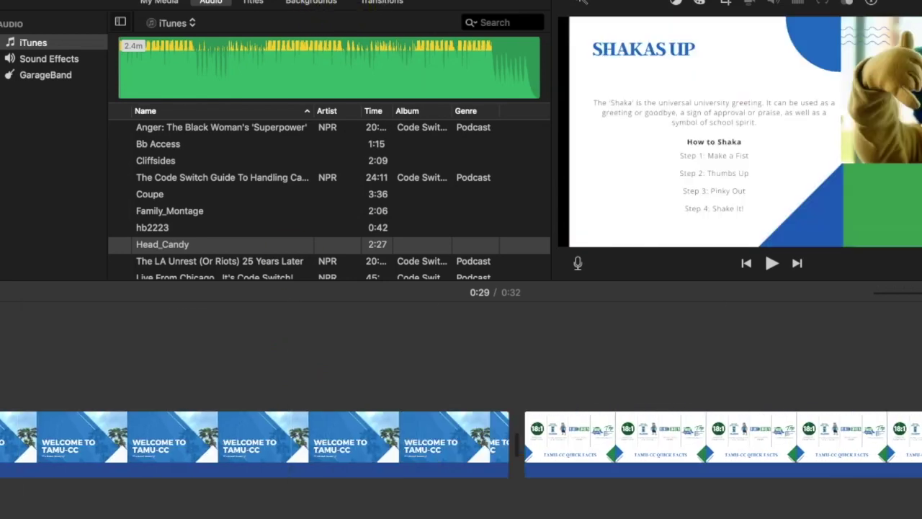
pyautogui.click(373, 3)
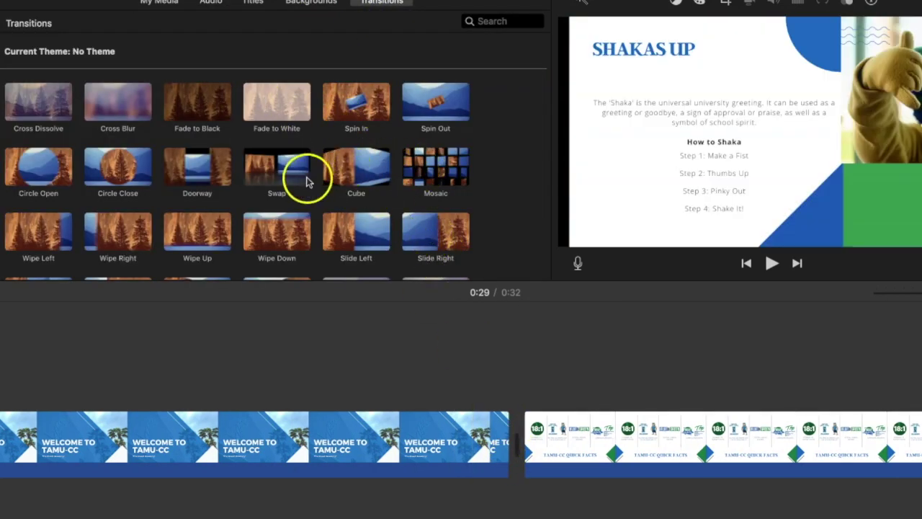
pyautogui.click(87, 0)
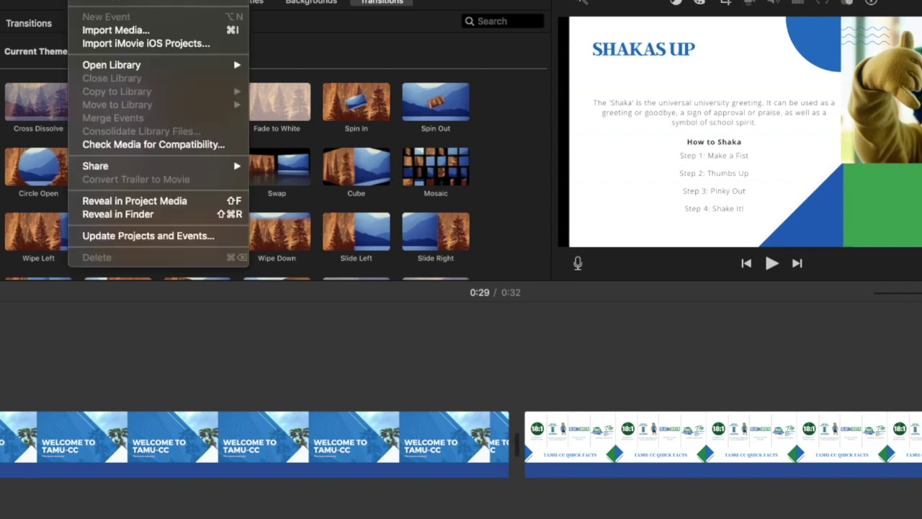
pyautogui.moveTo(120, 172)
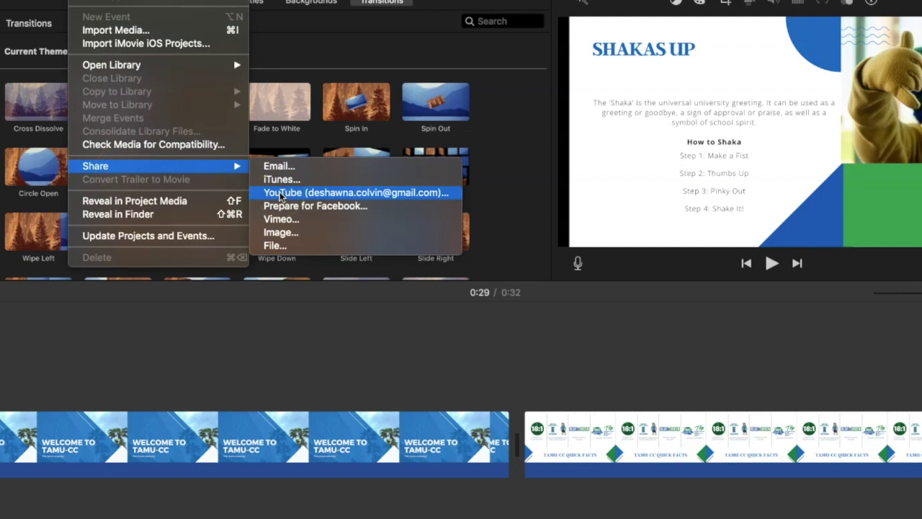
pyautogui.click(276, 246)
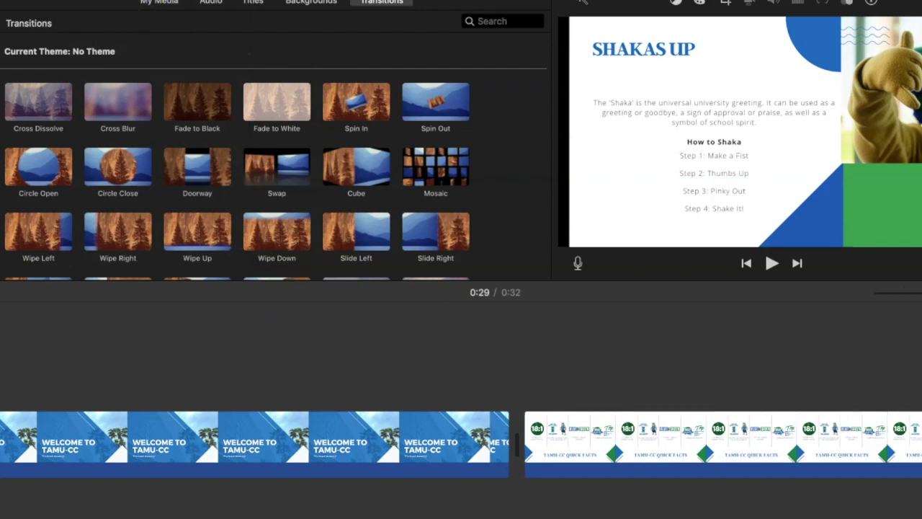